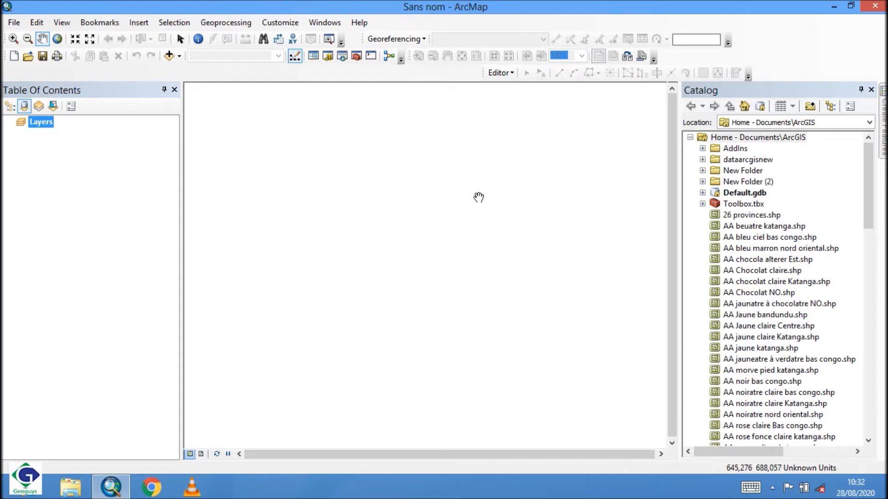
Start adding XY data with arcgis.csv from the "arcgis donnée enreg" folder as the coordinate table.
{"action": "left_click", "coordinate": [13, 24]}
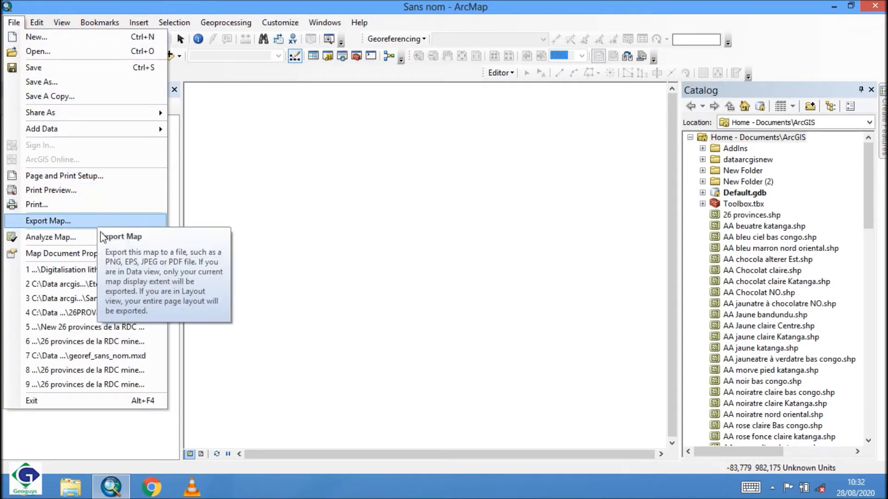
{"action": "mouse_move", "coordinate": [136, 134]}
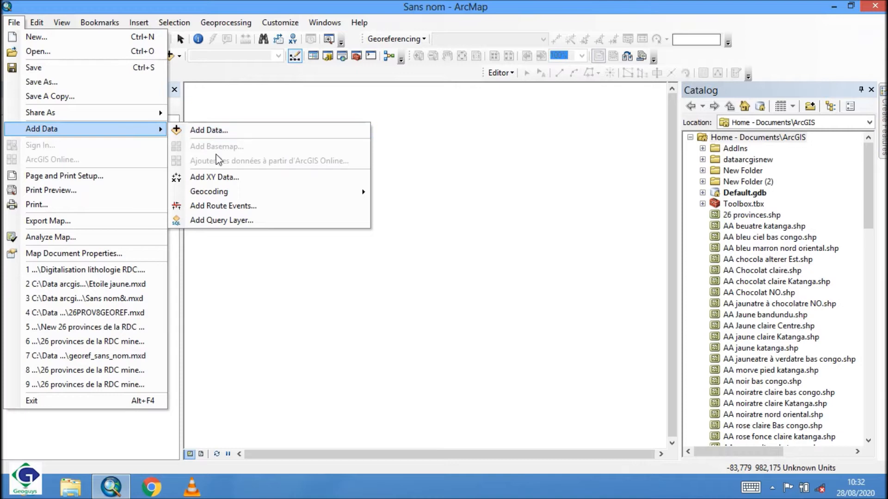
{"action": "left_click", "coordinate": [211, 182]}
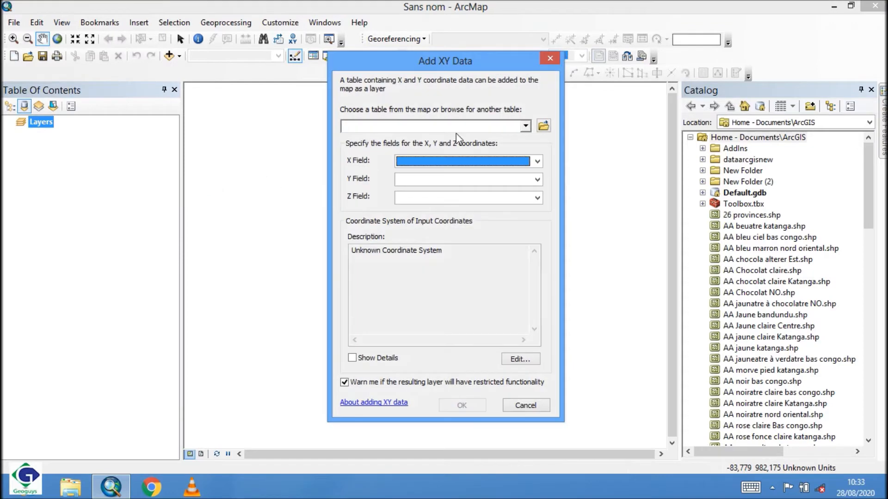
{"action": "left_click_drag", "start_coordinate": [508, 67], "coordinate": [464, 66]}
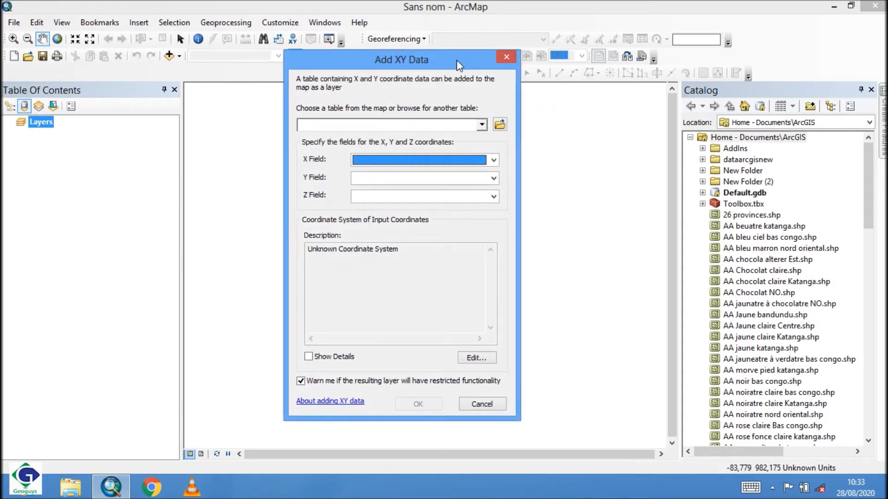
{"action": "left_click", "coordinate": [500, 125]}
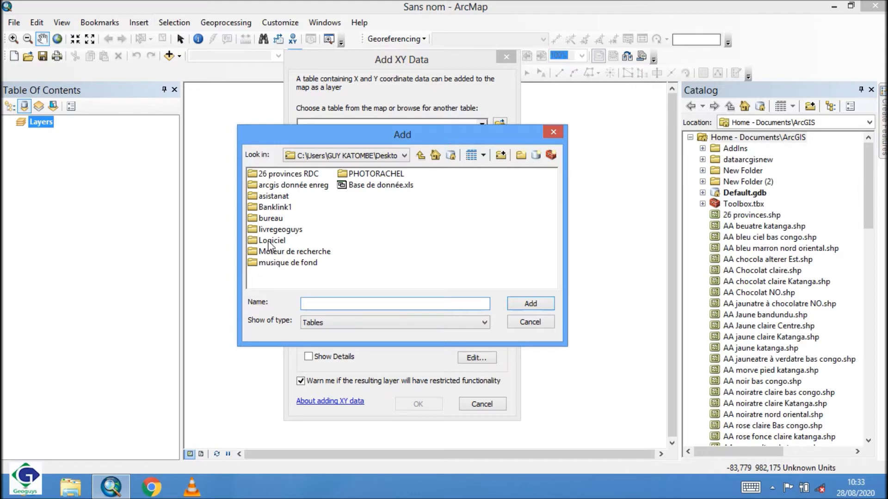
{"action": "double_click", "coordinate": [295, 185]}
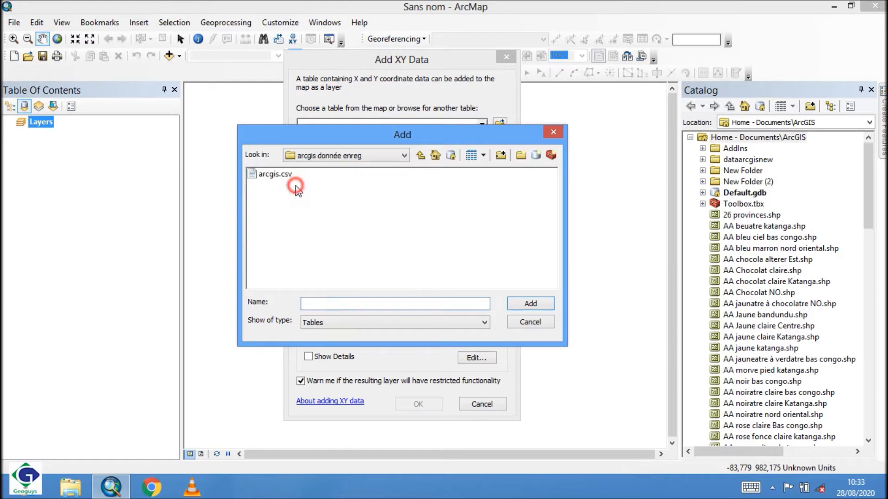
{"action": "left_click", "coordinate": [272, 176]}
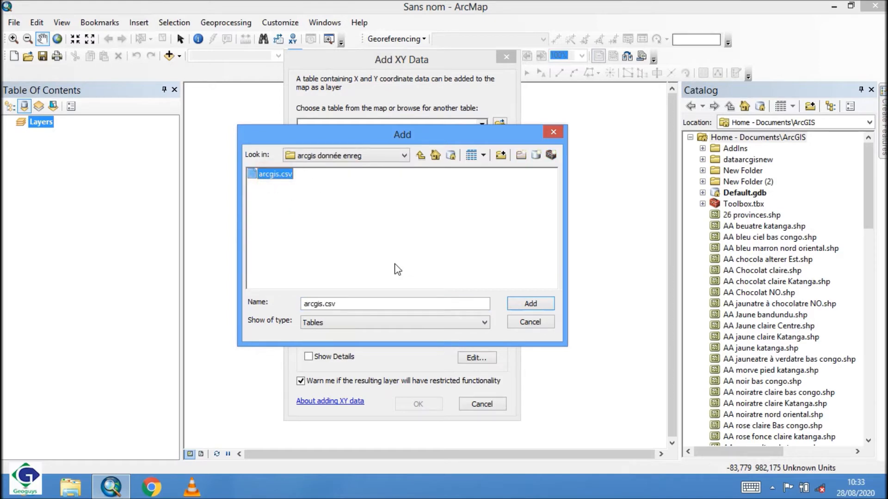
{"action": "left_click", "coordinate": [537, 304]}
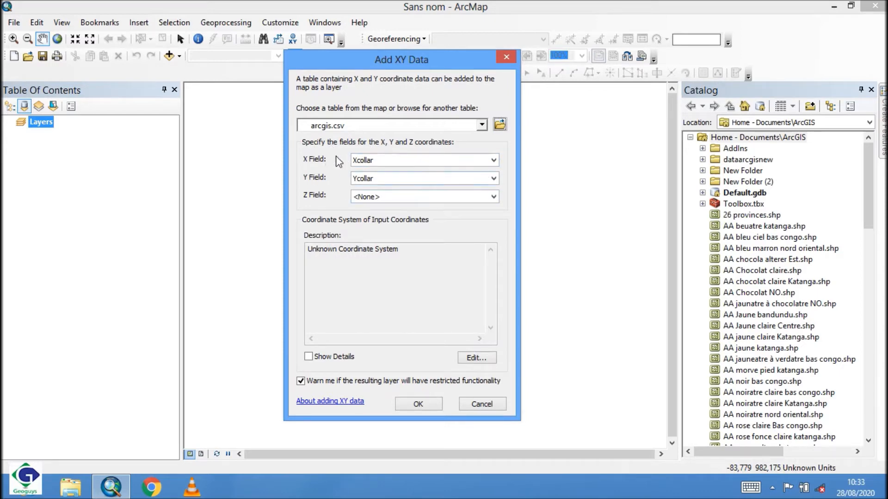
Assign Xcollar as the X field, Ycollar as the Y field and Zcollar as the Z field.
{"action": "left_click", "coordinate": [494, 160]}
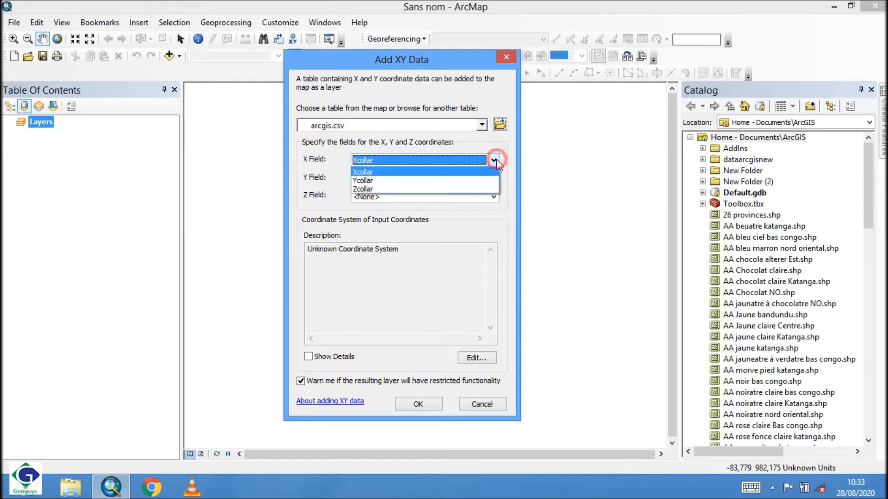
{"action": "left_click", "coordinate": [368, 172]}
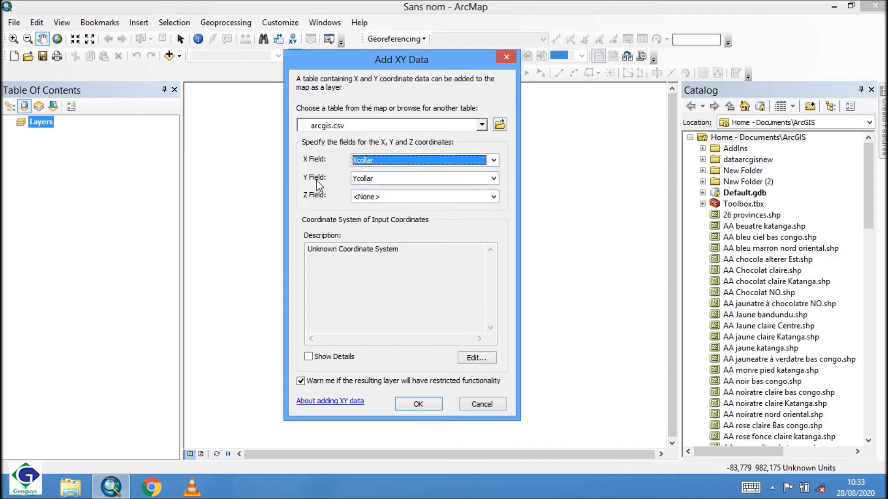
{"action": "left_click", "coordinate": [494, 178]}
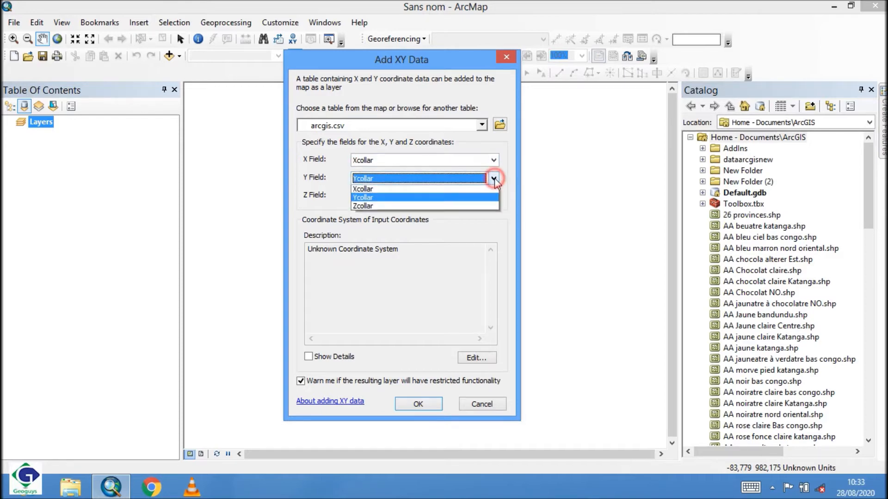
{"action": "left_click", "coordinate": [423, 199]}
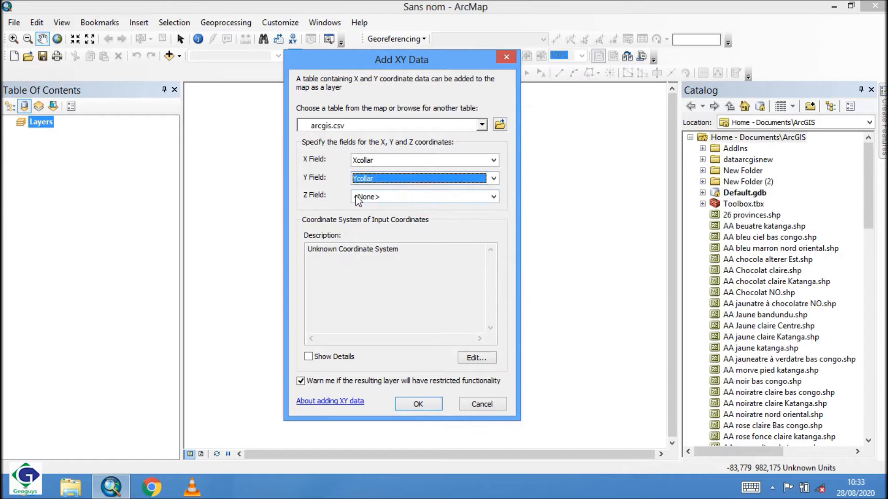
{"action": "left_click", "coordinate": [494, 197]}
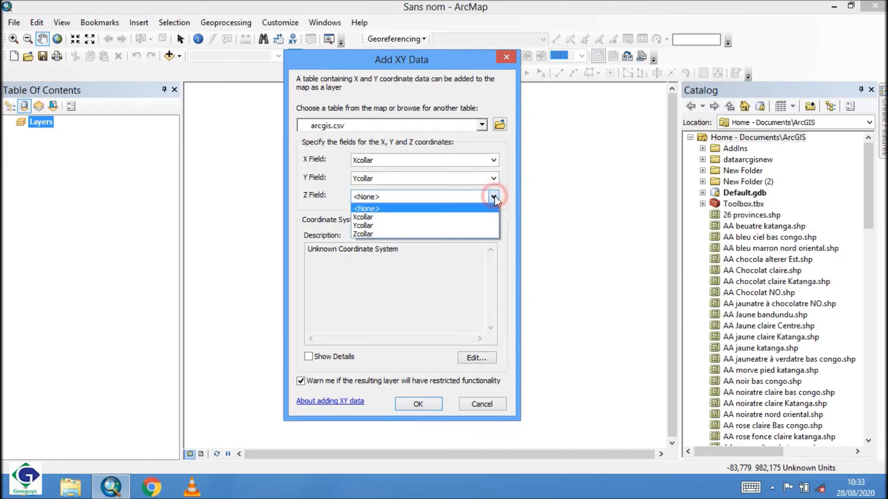
{"action": "left_click", "coordinate": [375, 234]}
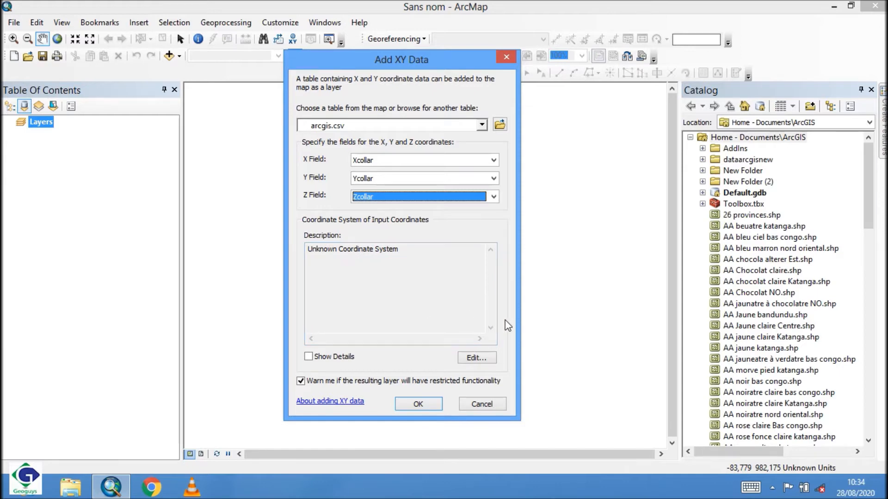
Set the input coordinate system to the projected African UTM system RGRDC 2005 UTM Zone 35S and add the points to the map.
{"action": "left_click", "coordinate": [471, 361]}
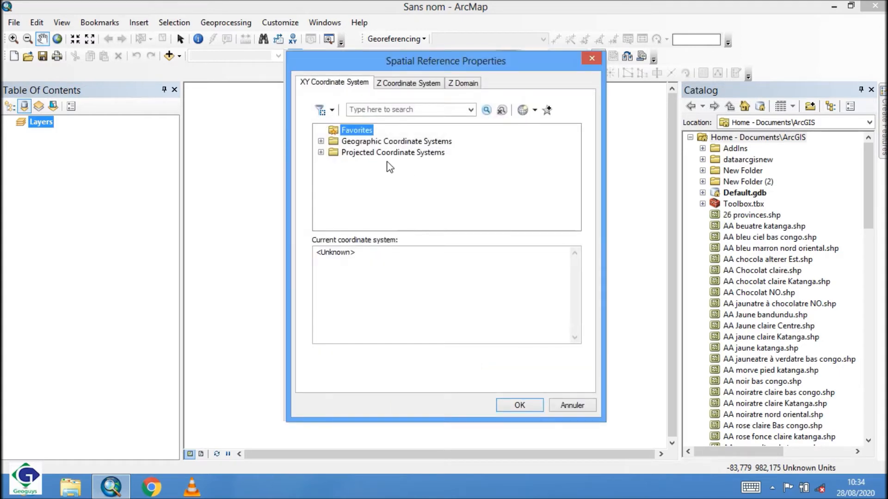
{"action": "left_click", "coordinate": [378, 153]}
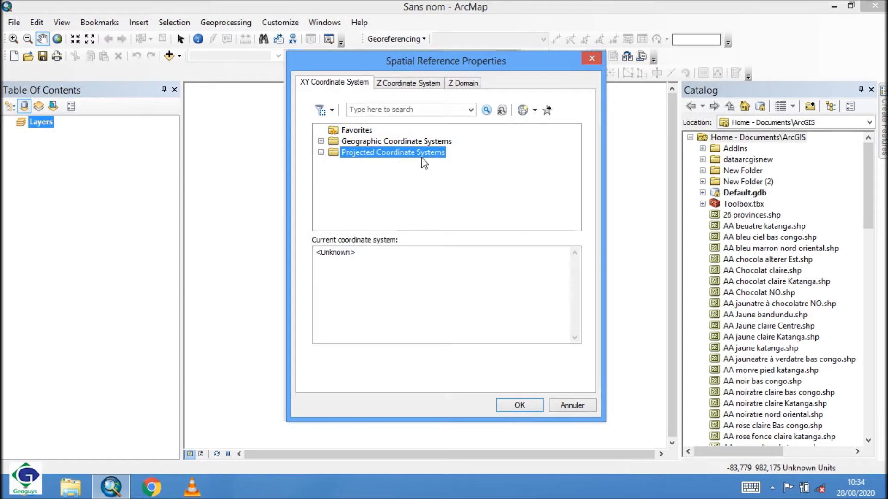
{"action": "left_click", "coordinate": [321, 152]}
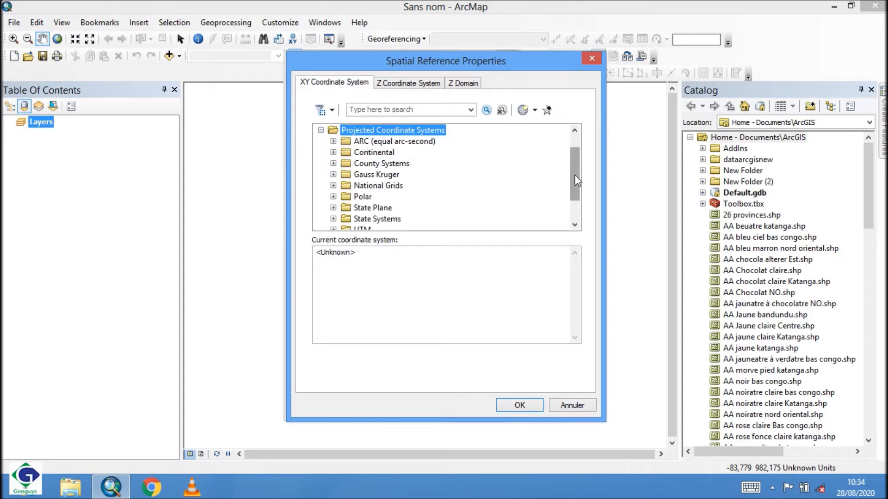
{"action": "left_click_drag", "start_coordinate": [574, 176], "coordinate": [575, 204]}
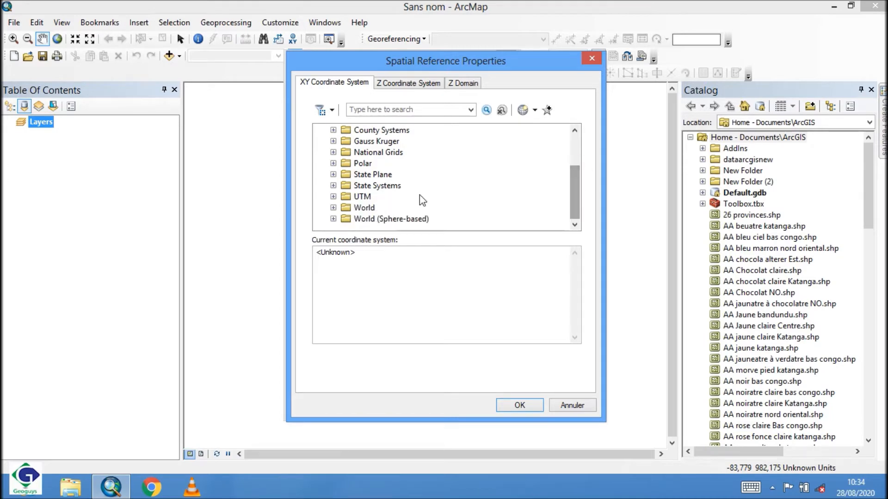
{"action": "left_click", "coordinate": [362, 197]}
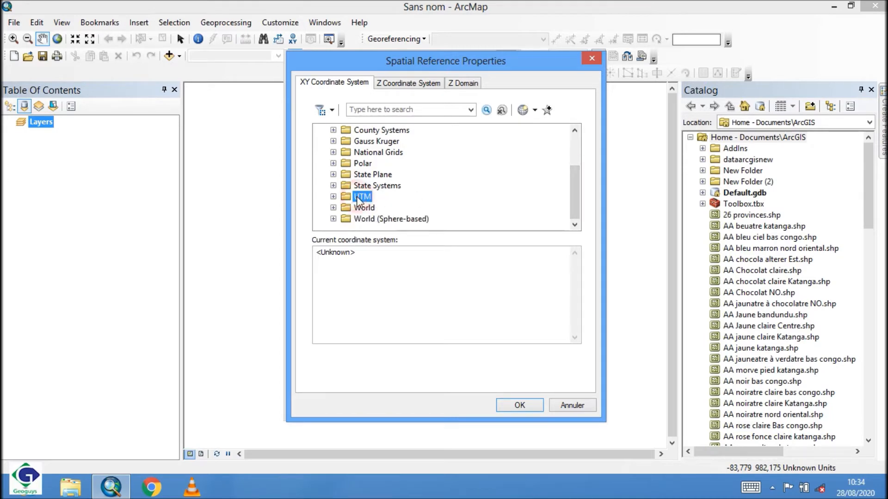
{"action": "left_click", "coordinate": [332, 197]}
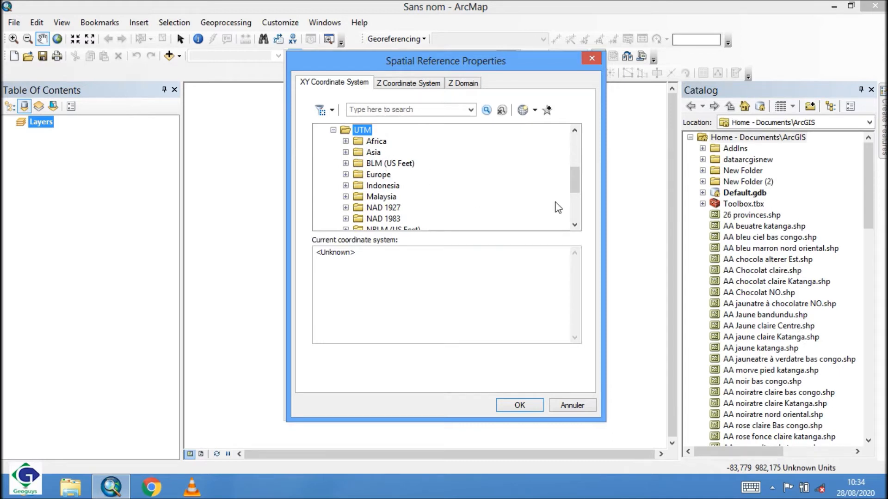
{"action": "double_click", "coordinate": [377, 141]}
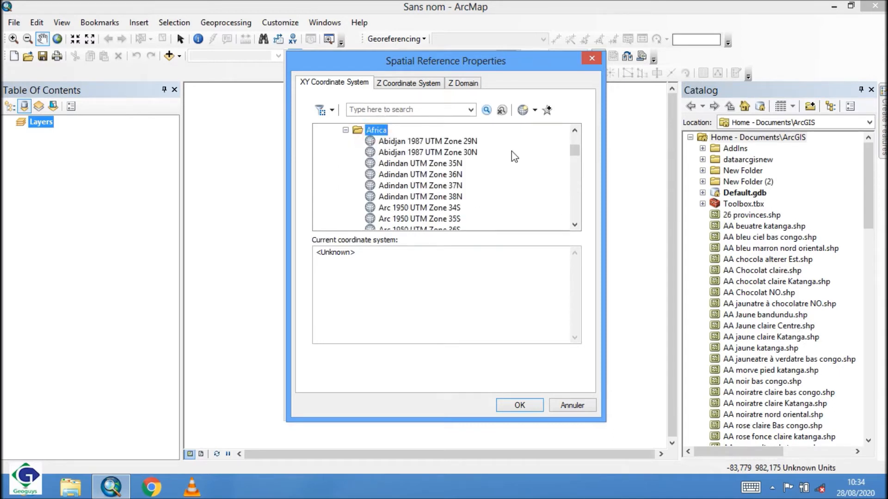
{"action": "left_click_drag", "start_coordinate": [575, 151], "coordinate": [573, 195]}
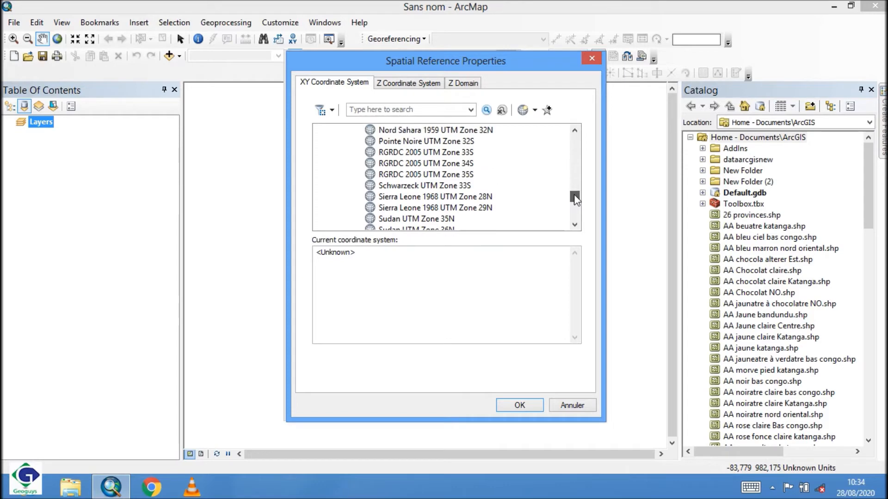
{"action": "left_click", "coordinate": [449, 175]}
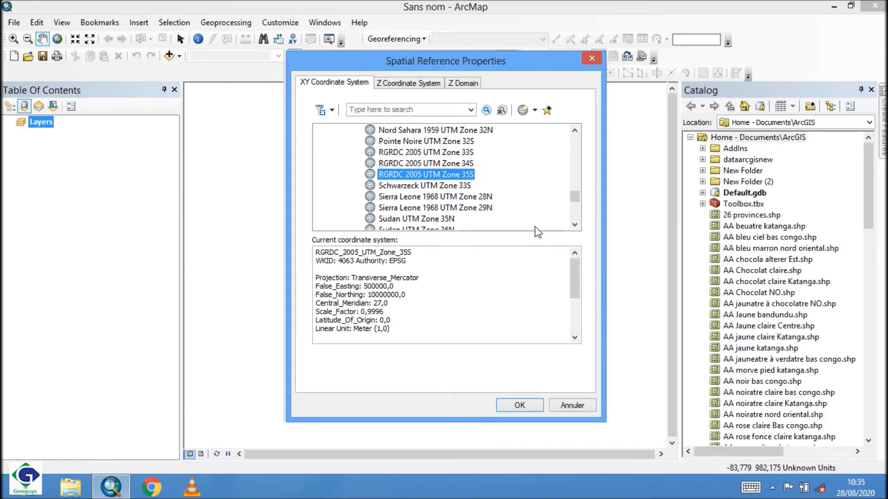
{"action": "left_click", "coordinate": [521, 407]}
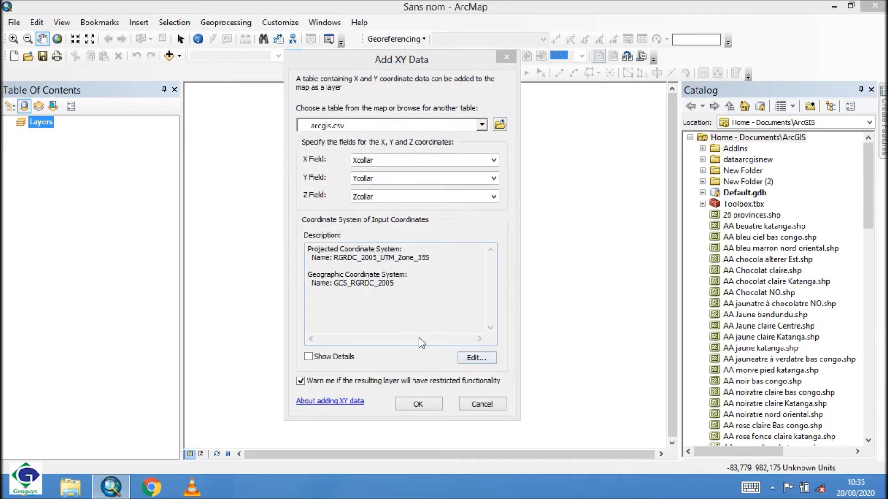
{"action": "left_click", "coordinate": [427, 403]}
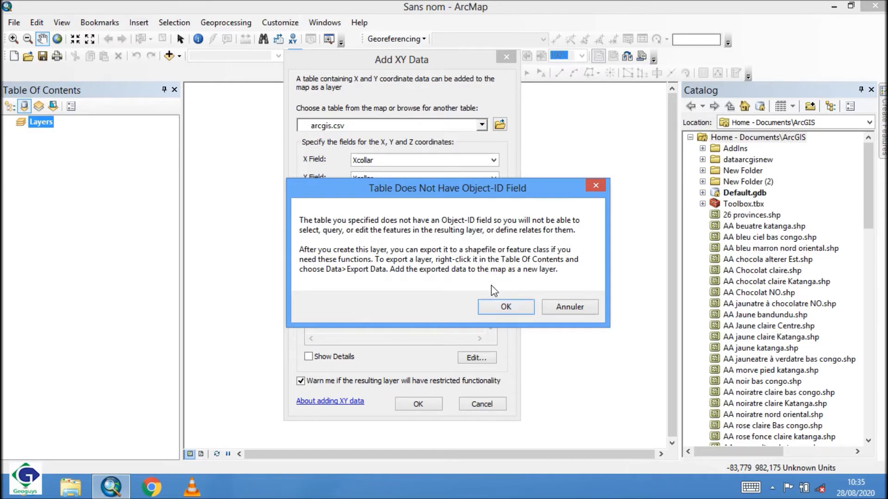
{"action": "left_click", "coordinate": [498, 305]}
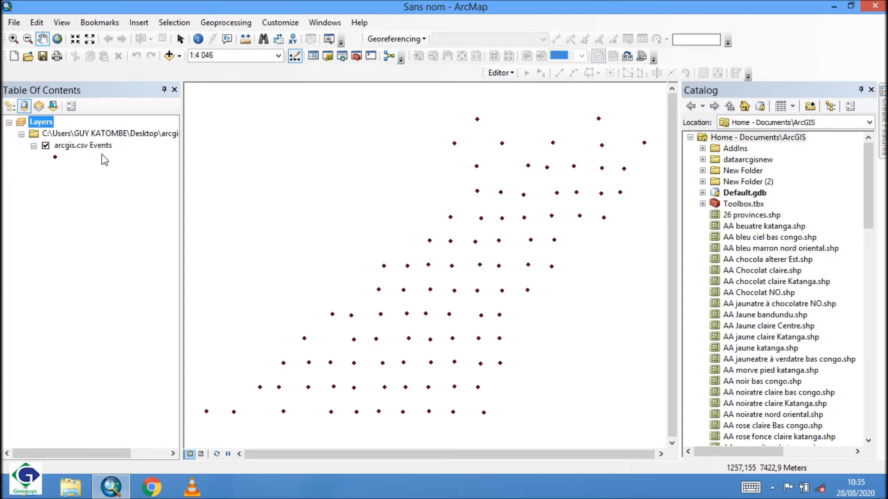
Turn on feature labels for the arcgis.csv Events layer.
{"action": "left_click", "coordinate": [87, 147]}
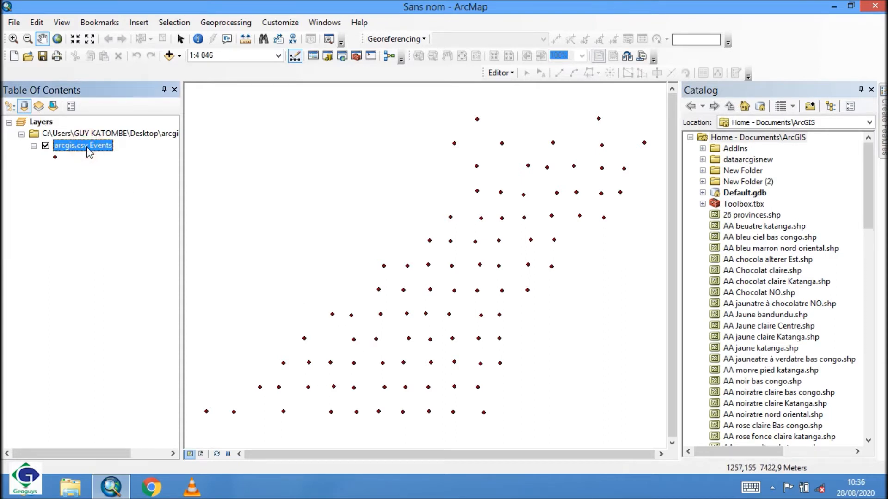
{"action": "left_click", "coordinate": [87, 147]}
{"action": "right_click", "coordinate": [86, 147]}
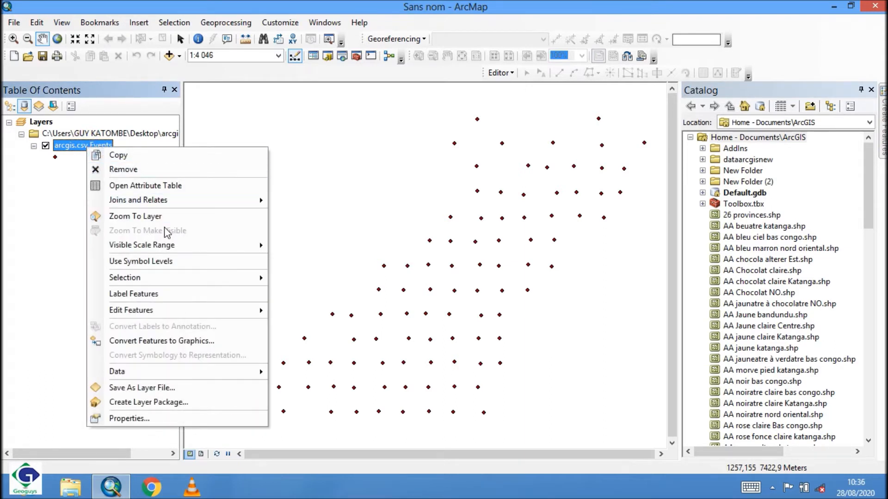
{"action": "left_click", "coordinate": [140, 296]}
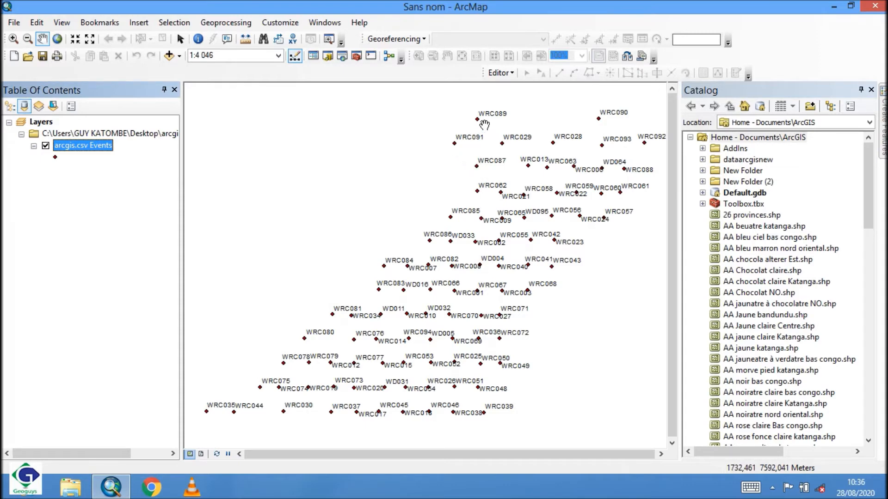
Choose the Octagon 3 symbol for the arcgis.csv Events points and colour it dark magenta.
{"action": "left_click", "coordinate": [55, 158]}
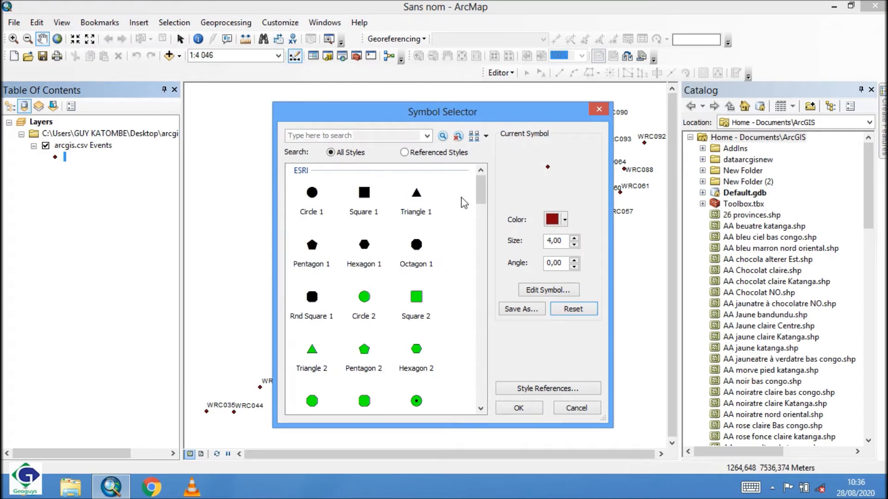
{"action": "left_click", "coordinate": [483, 199]}
{"action": "left_click_drag", "start_coordinate": [484, 201], "coordinate": [484, 207]}
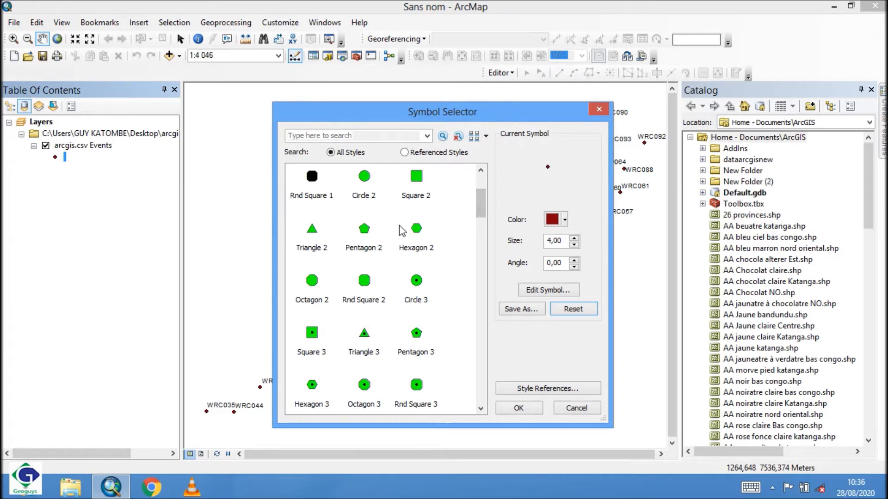
{"action": "left_click", "coordinate": [365, 385]}
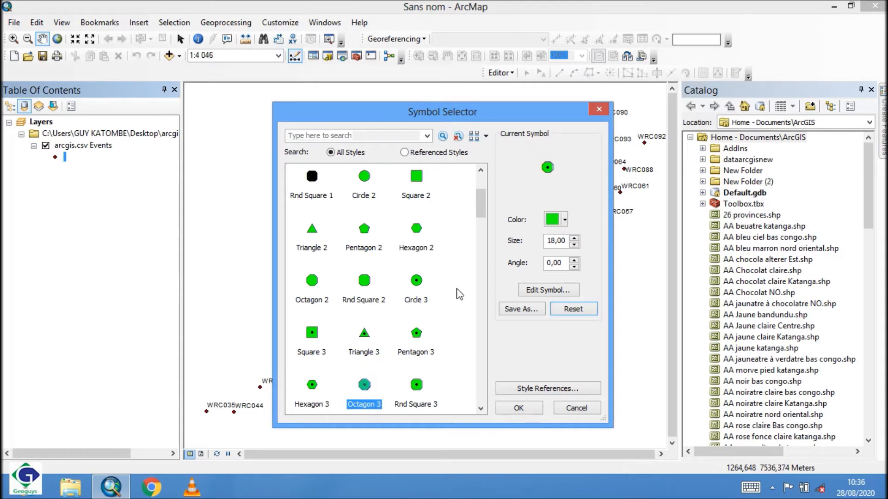
{"action": "left_click", "coordinate": [565, 221]}
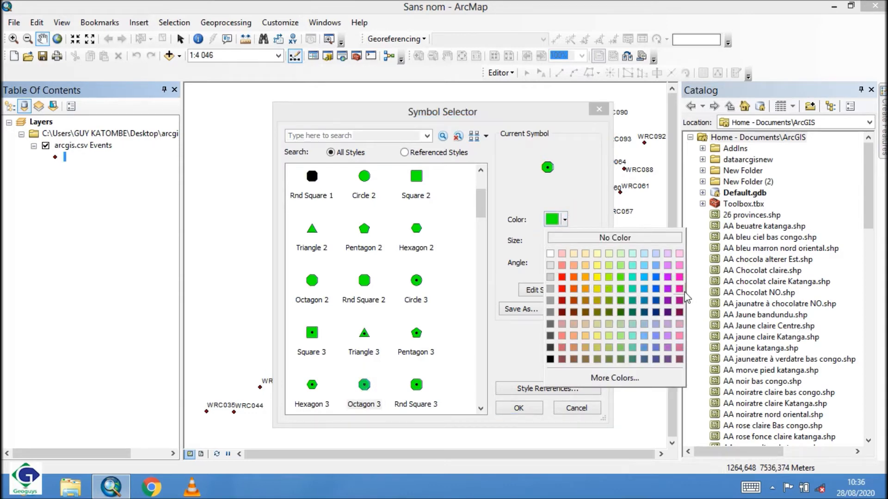
{"action": "left_click", "coordinate": [679, 312]}
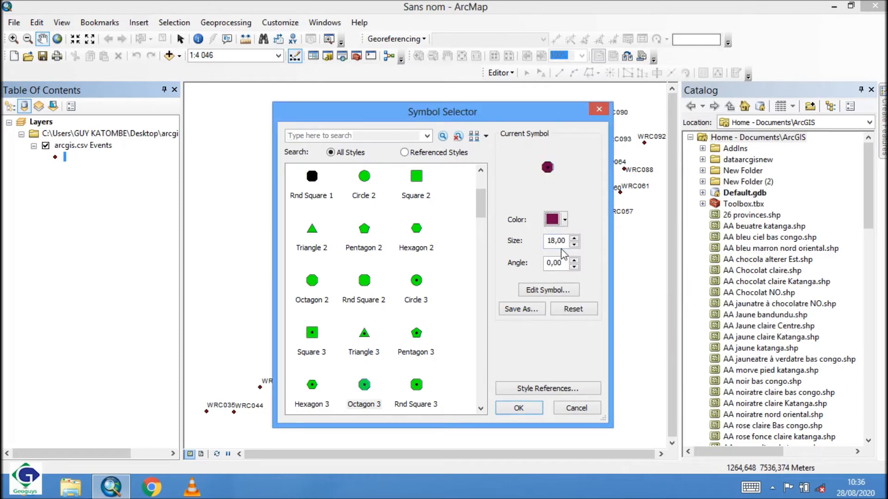
Increase the point symbol's size to 23.
{"action": "left_click", "coordinate": [576, 239]}
{"action": "left_click", "coordinate": [576, 239]}
{"action": "left_click", "coordinate": [576, 238]}
{"action": "left_click", "coordinate": [576, 239]}
{"action": "left_click", "coordinate": [576, 238]}
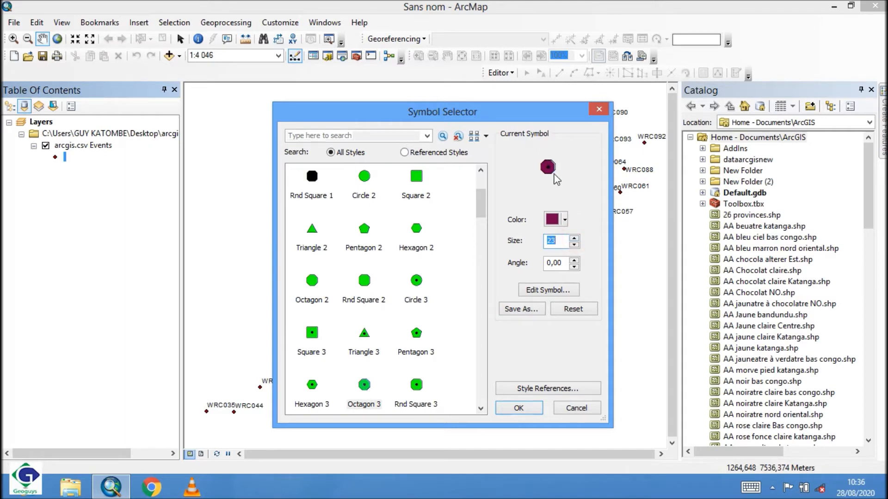
Reduce the size of the Octagon 3 point symbol and apply it to the arcgis.csv Events layer.
{"action": "left_click", "coordinate": [574, 247]}
{"action": "left_click", "coordinate": [575, 247]}
{"action": "left_click", "coordinate": [574, 247]}
{"action": "left_click", "coordinate": [575, 246]}
{"action": "left_click", "coordinate": [574, 246]}
{"action": "left_click", "coordinate": [575, 247]}
{"action": "left_click", "coordinate": [575, 247]}
{"action": "left_click", "coordinate": [519, 408]}
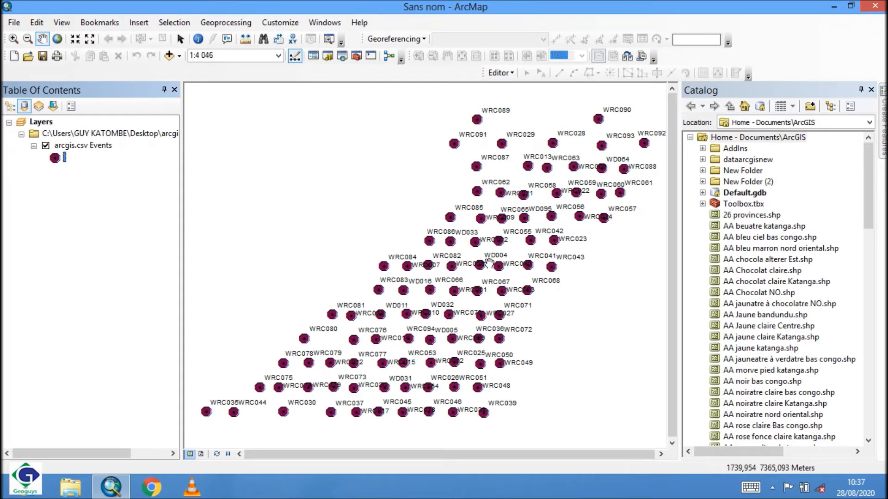
Start a data export of all features in the arcgis.csv Events layer.
{"action": "left_click", "coordinate": [98, 151]}
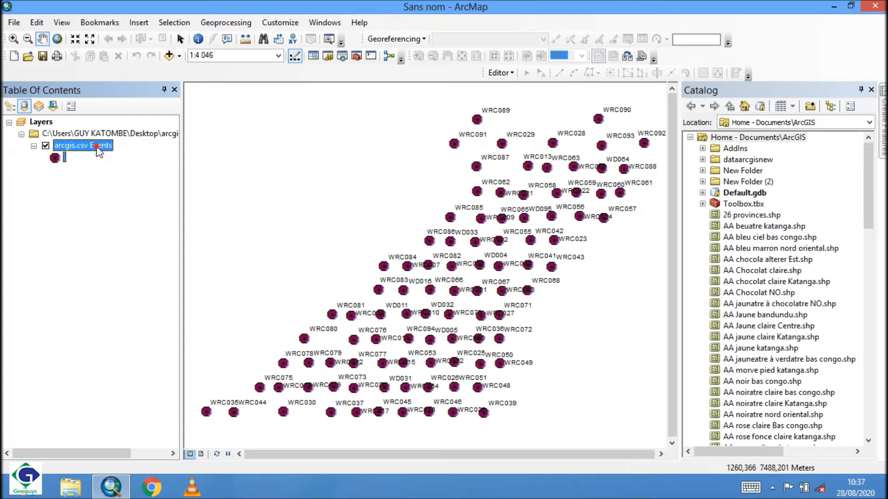
{"action": "right_click", "coordinate": [98, 151]}
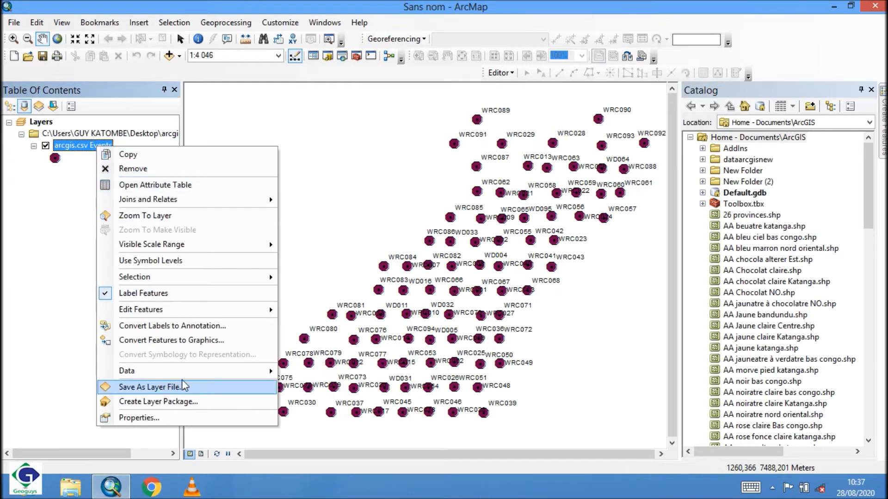
{"action": "mouse_move", "coordinate": [239, 376]}
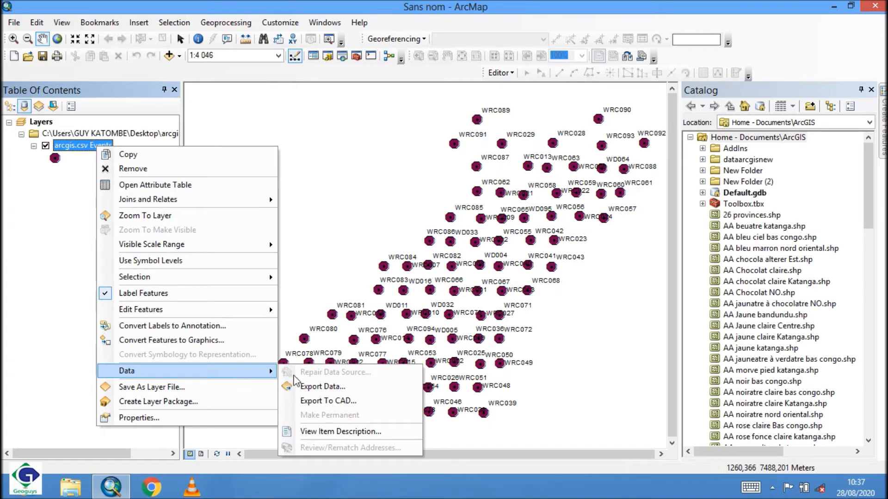
{"action": "left_click", "coordinate": [324, 388]}
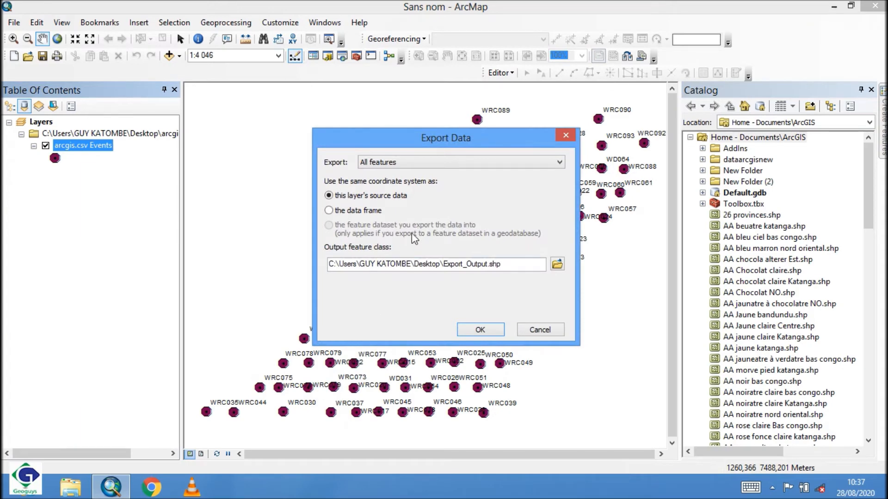
{"action": "left_click_drag", "start_coordinate": [464, 144], "coordinate": [414, 146]}
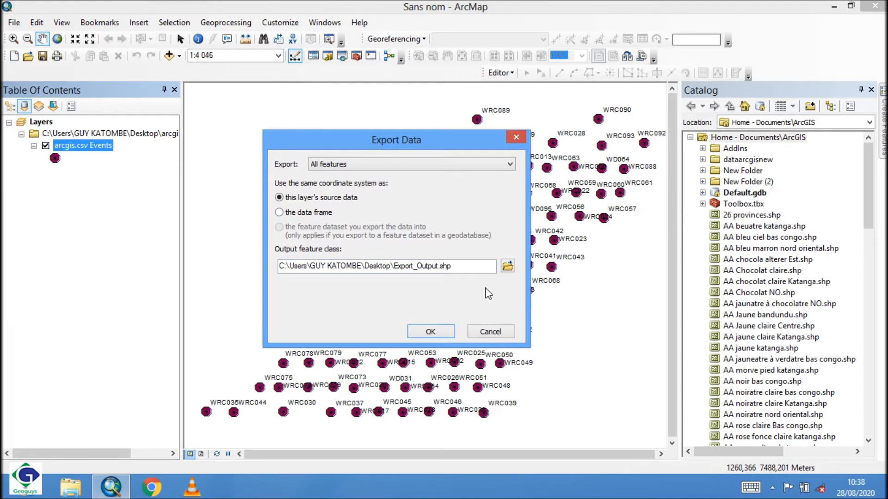
Create a folder named Carte enreg inside arcgis donnée enreg and open it as the export location.
{"action": "left_click", "coordinate": [508, 267]}
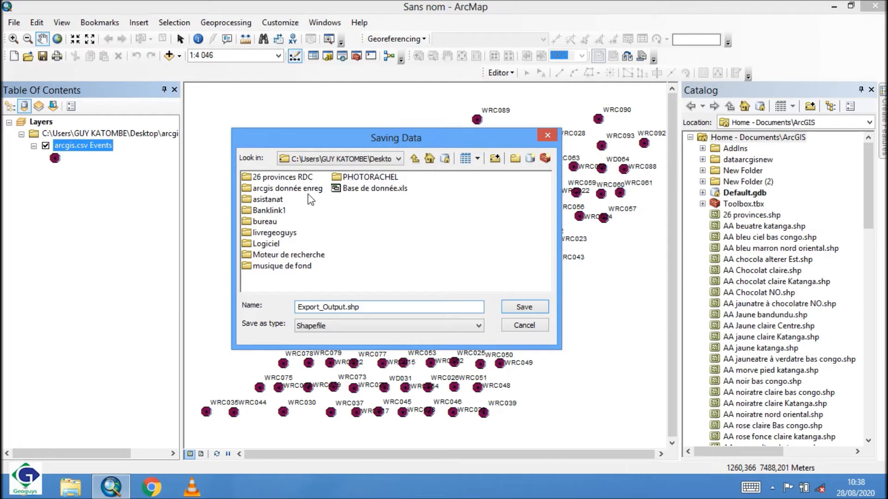
{"action": "double_click", "coordinate": [289, 190]}
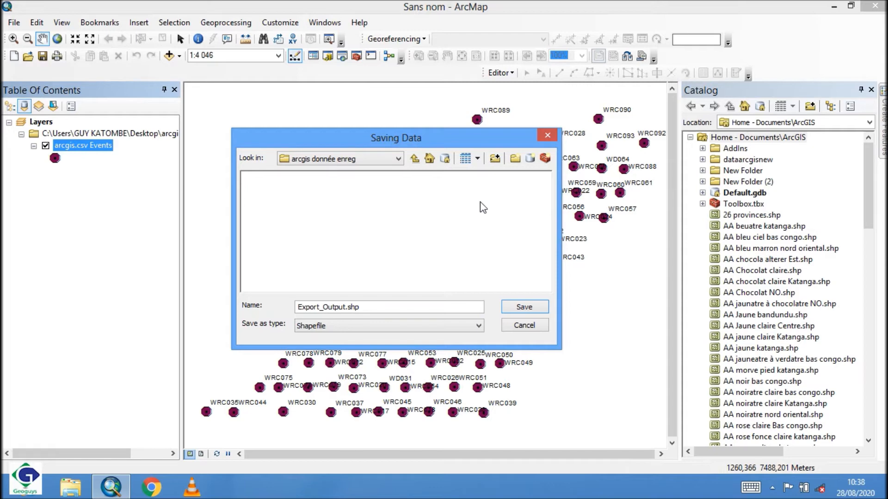
{"action": "left_click", "coordinate": [514, 159]}
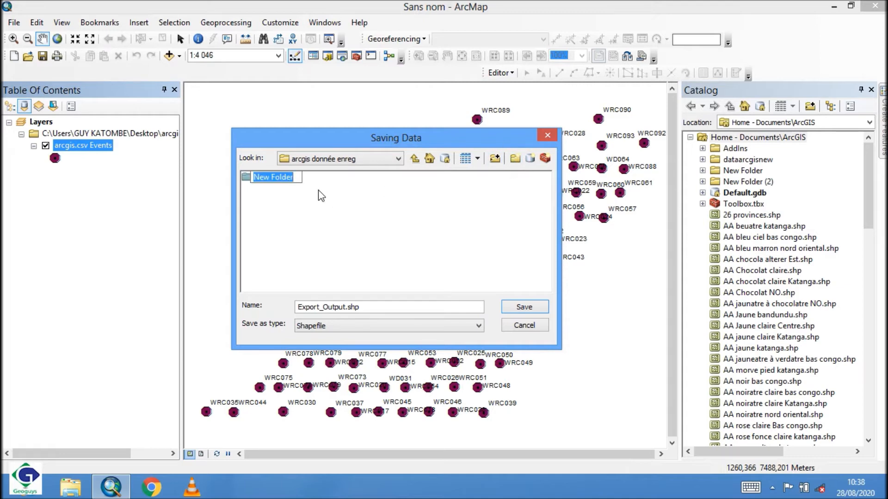
{"action": "type", "text": "Carte enre"}
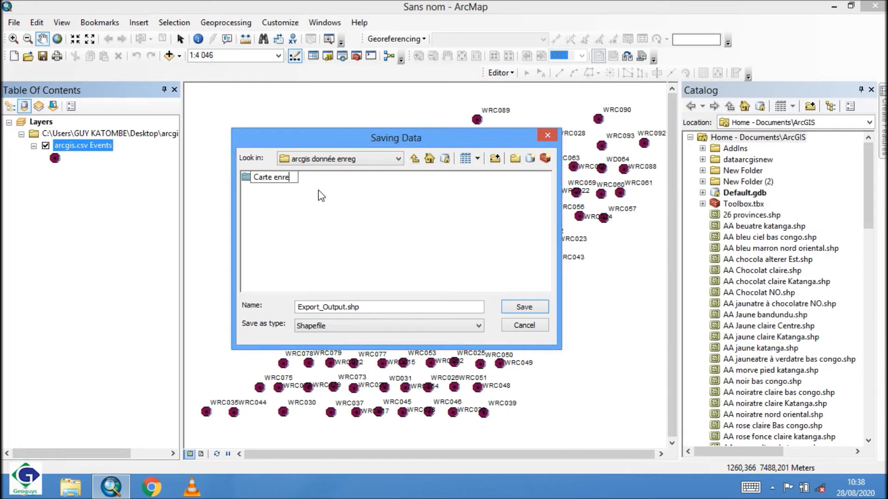
{"action": "type", "text": "g"}
{"action": "left_click", "coordinate": [382, 231]}
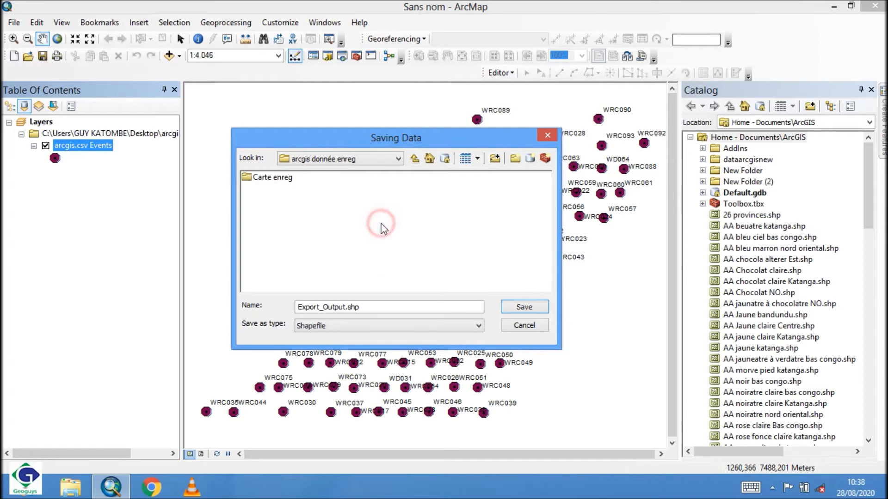
{"action": "double_click", "coordinate": [285, 181]}
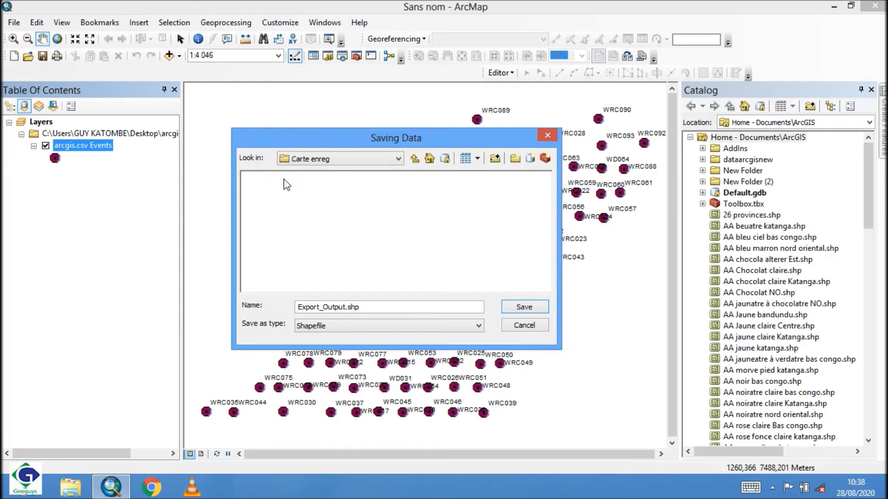
Export the points as a shapefile named Carte enr and add the exported data to the map as a layer.
{"action": "left_click", "coordinate": [362, 307]}
{"action": "key", "text": "BackSpace"}
{"action": "key", "text": "BackSpace"}
{"action": "key", "text": "BackSpace"}
{"action": "key", "text": "BackSpace"}
{"action": "key", "text": "BackSpace"}
{"action": "key", "text": "BackSpace"}
{"action": "key", "text": "BackSpace"}
{"action": "key", "text": "BackSpace"}
{"action": "key", "text": "BackSpace"}
{"action": "key", "text": "BackSpace"}
{"action": "key", "text": "BackSpace"}
{"action": "key", "text": "BackSpace"}
{"action": "key", "text": "BackSpace"}
{"action": "key", "text": "BackSpace"}
{"action": "key", "text": "BackSpace"}
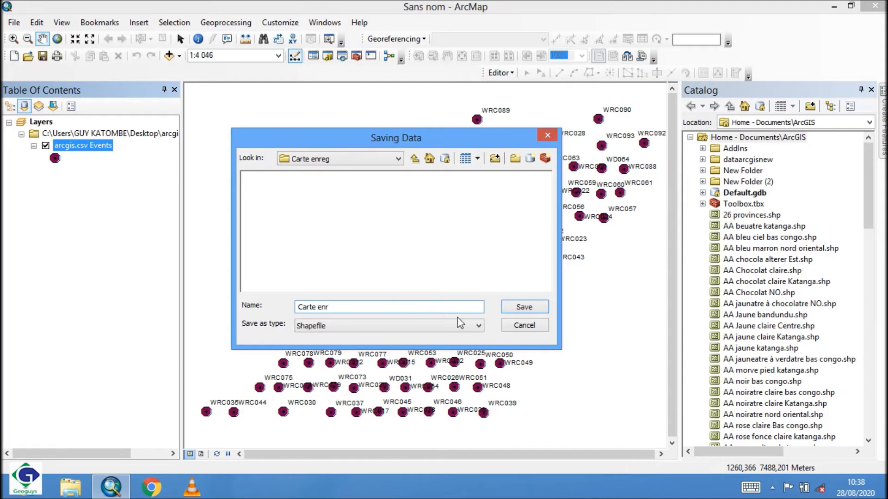
{"action": "type", "text": "eg"}
{"action": "left_click", "coordinate": [523, 307]}
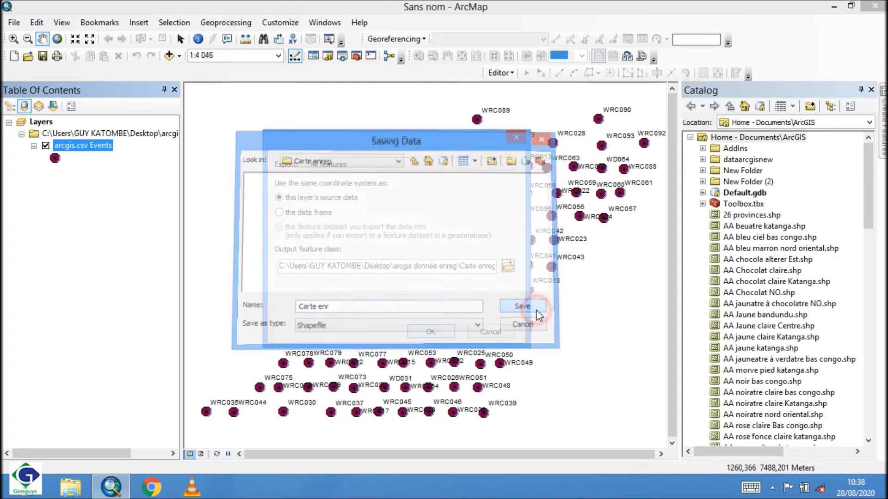
{"action": "left_click", "coordinate": [434, 332]}
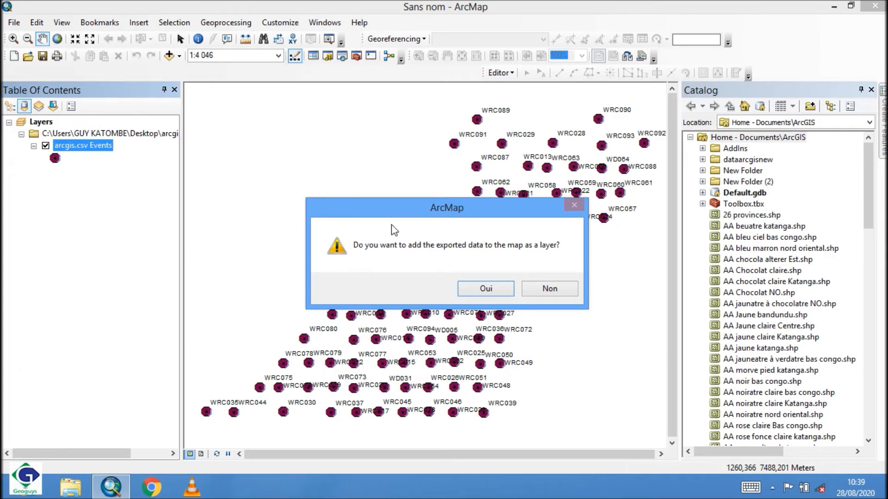
{"action": "left_click", "coordinate": [487, 295]}
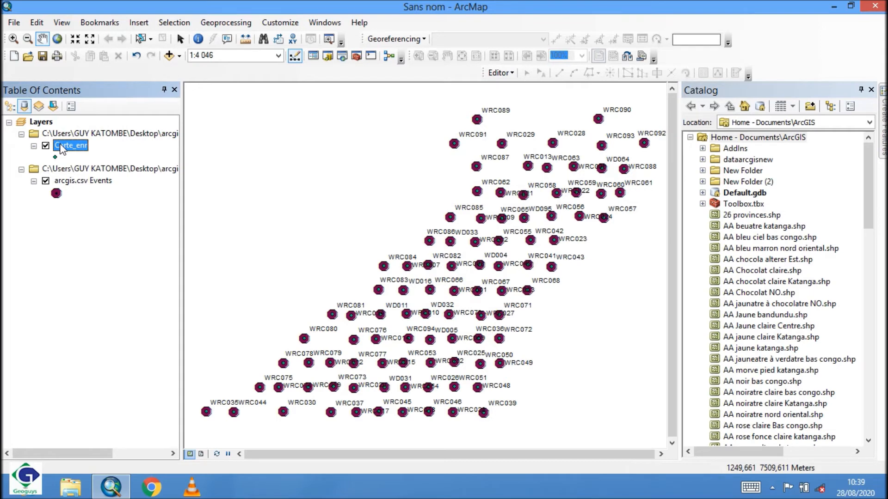
Remove the source group containing the original arcgis.csv Events layer from the map.
{"action": "left_click", "coordinate": [84, 169]}
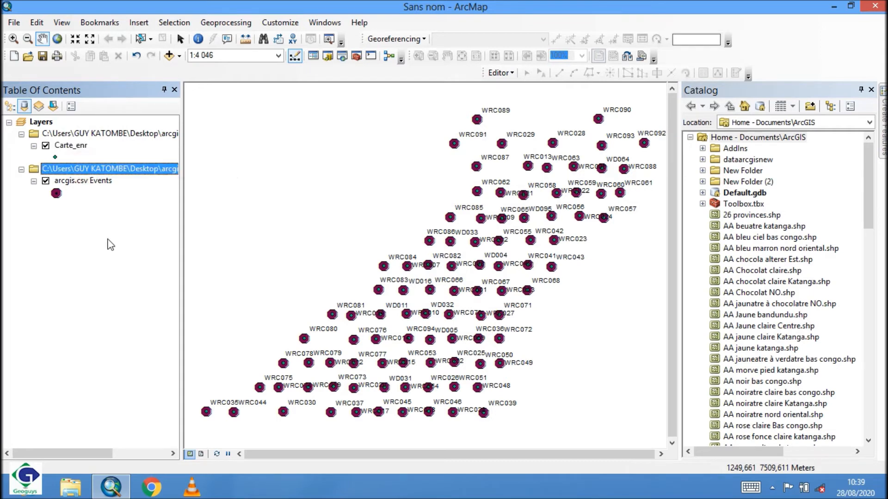
{"action": "right_click", "coordinate": [96, 172]}
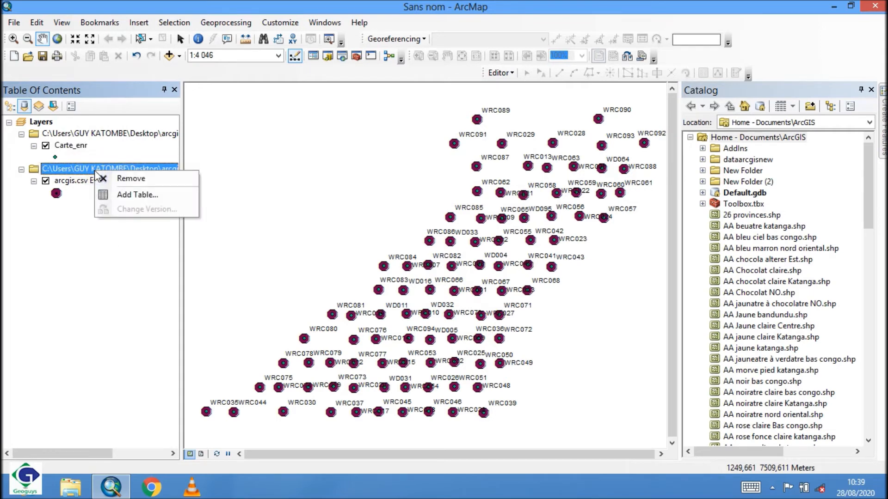
{"action": "left_click", "coordinate": [126, 178]}
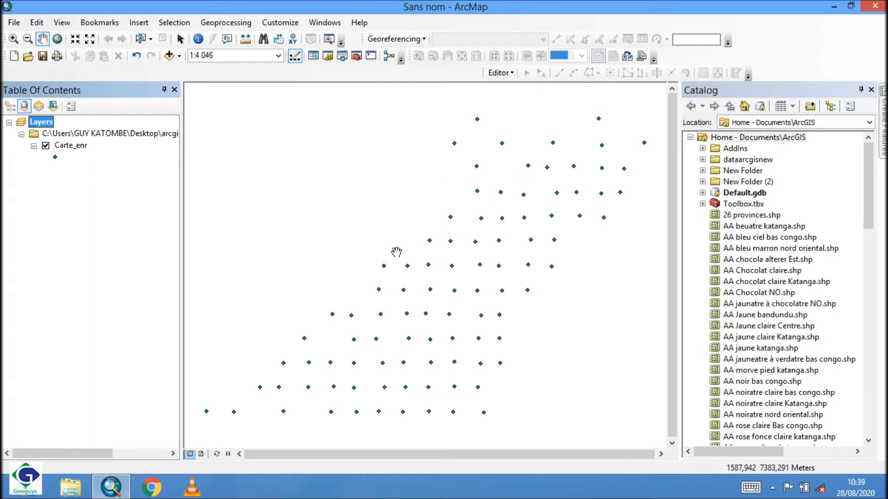
Open the Project tool from the Projections and Transformations toolset in Data Management Tools and set Carte_enr as its input dataset.
{"action": "left_click", "coordinate": [356, 56]}
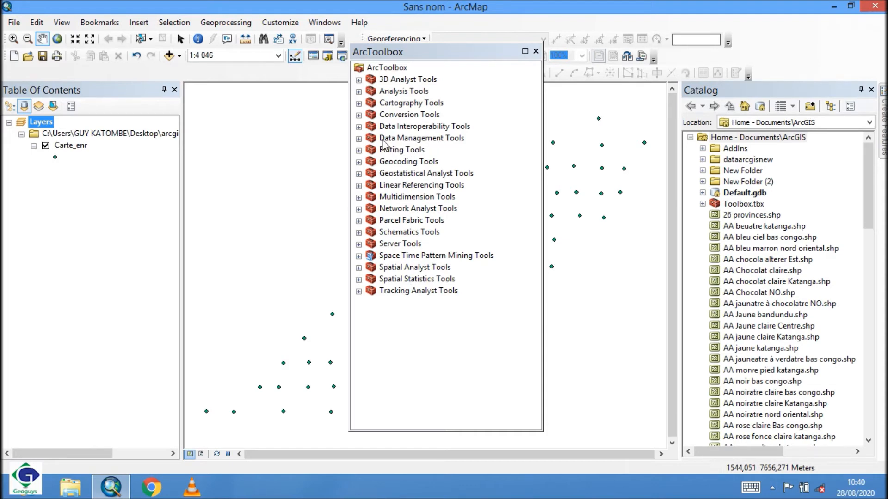
{"action": "left_click", "coordinate": [359, 140]}
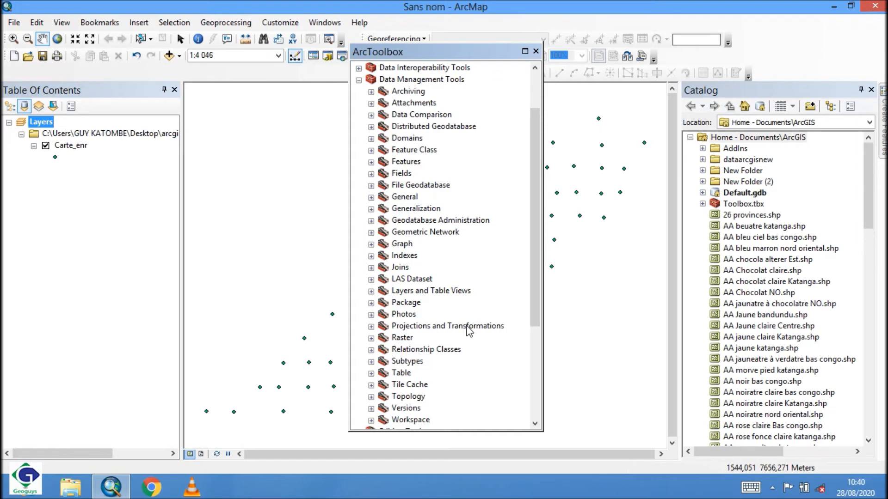
{"action": "left_click", "coordinate": [371, 326]}
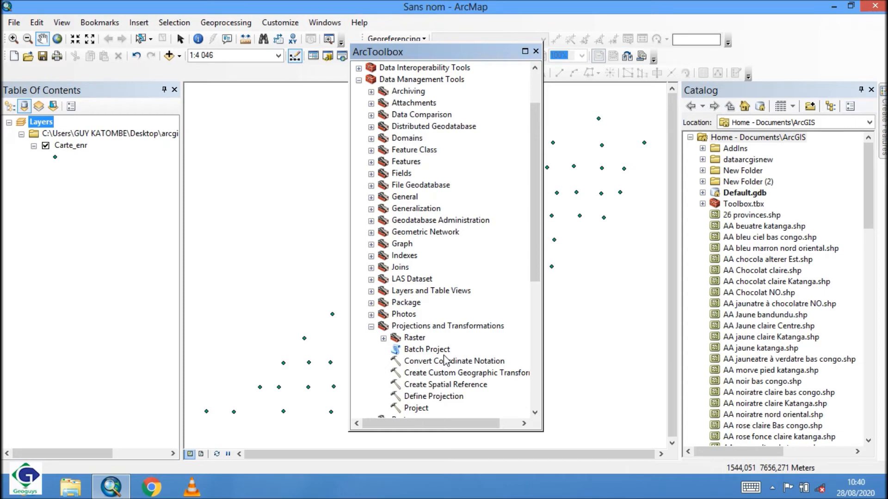
{"action": "left_click", "coordinate": [417, 409]}
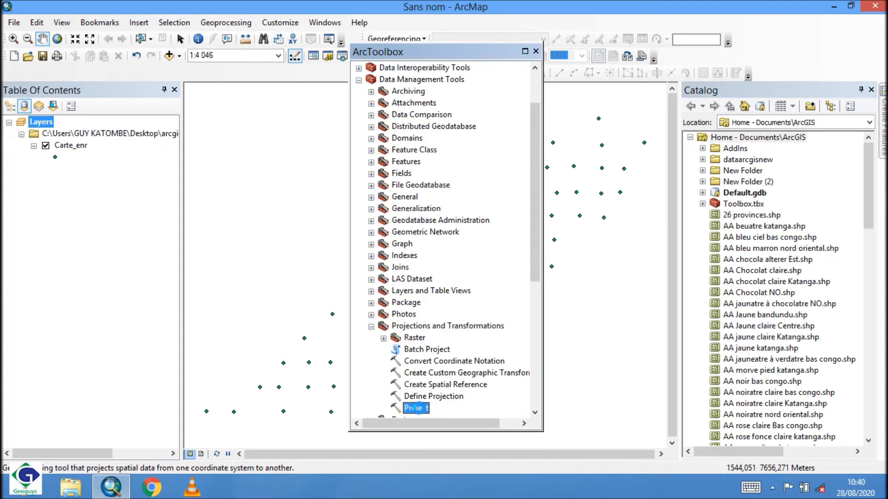
{"action": "double_click", "coordinate": [418, 408]}
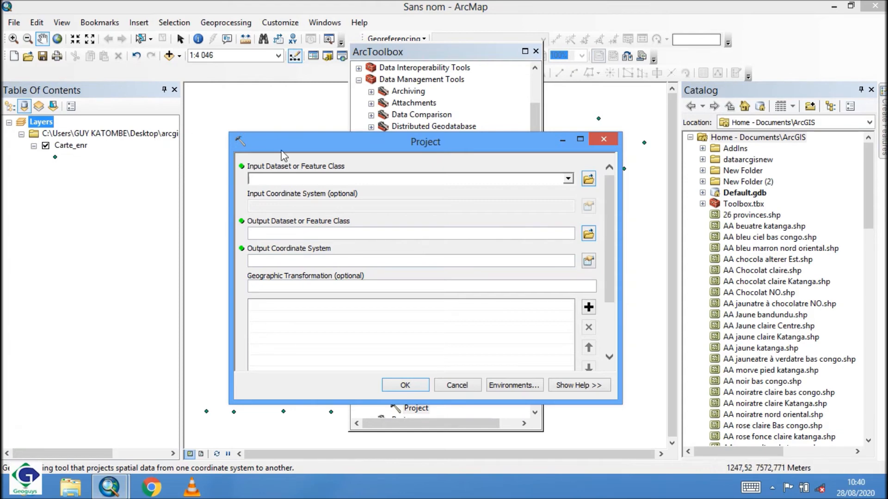
{"action": "left_click", "coordinate": [568, 178]}
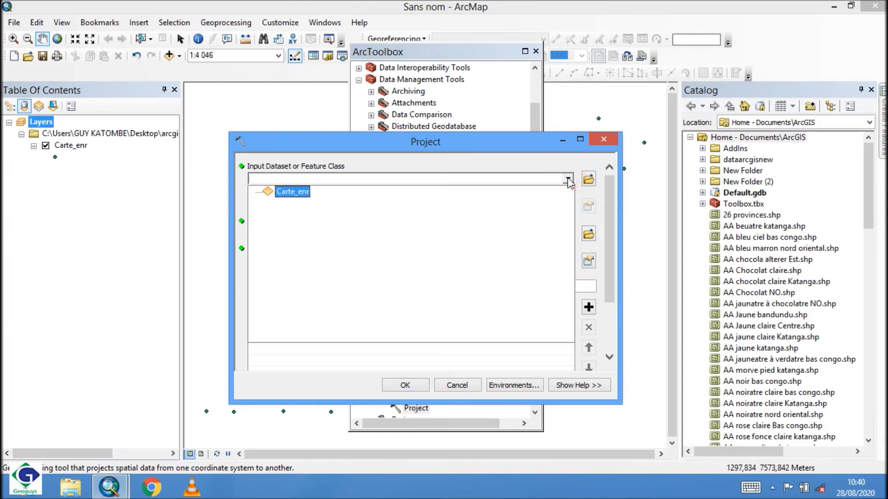
{"action": "left_click", "coordinate": [289, 191]}
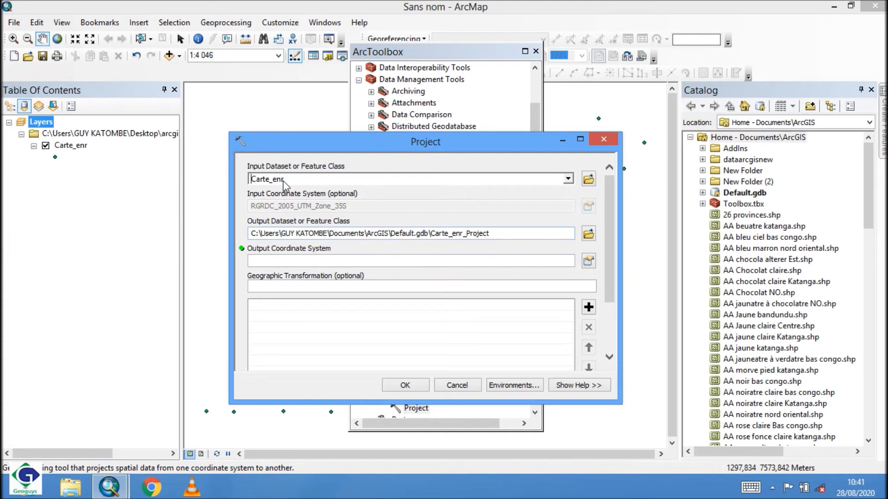
Browse the output dataset location to the Carte enreg folder inside arcgis donnée enreg.
{"action": "left_click", "coordinate": [588, 235]}
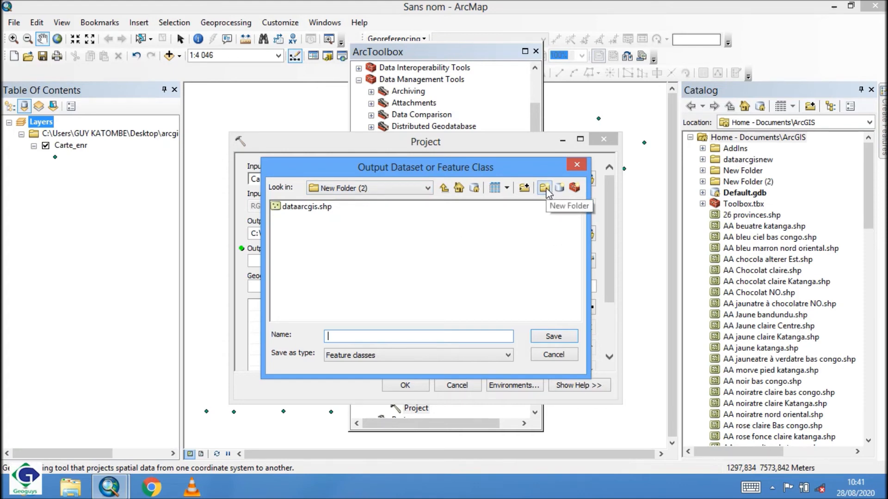
{"action": "left_click", "coordinate": [444, 188]}
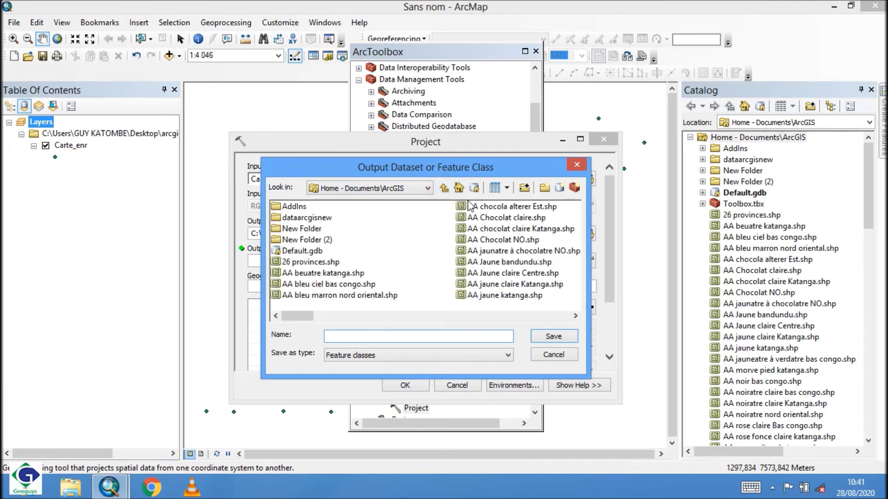
{"action": "left_click", "coordinate": [444, 189]}
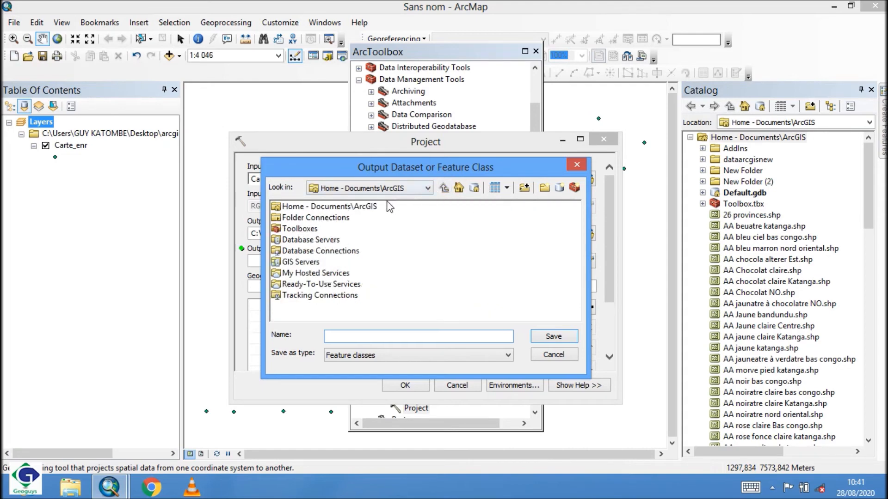
{"action": "double_click", "coordinate": [311, 250]}
{"action": "left_click", "coordinate": [442, 189]}
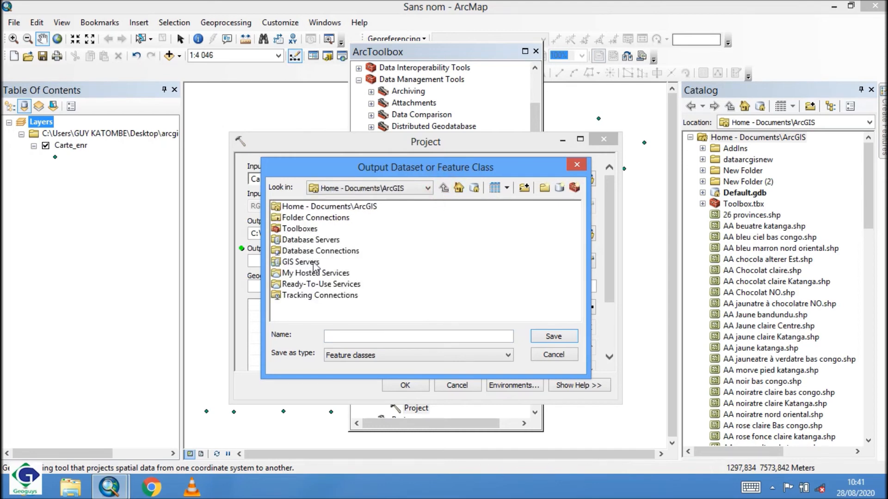
{"action": "double_click", "coordinate": [318, 219]}
{"action": "left_click", "coordinate": [374, 219]}
{"action": "double_click", "coordinate": [376, 218]}
{"action": "left_click", "coordinate": [318, 218]}
{"action": "double_click", "coordinate": [318, 218]}
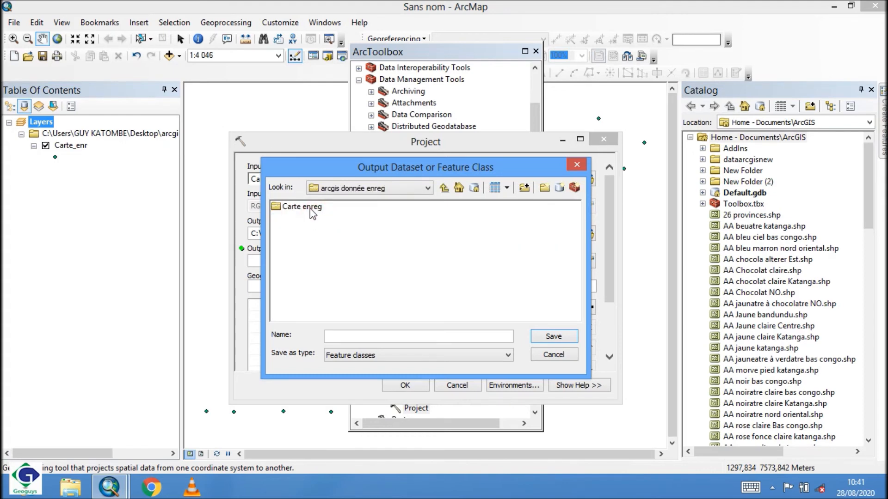
{"action": "double_click", "coordinate": [312, 211]}
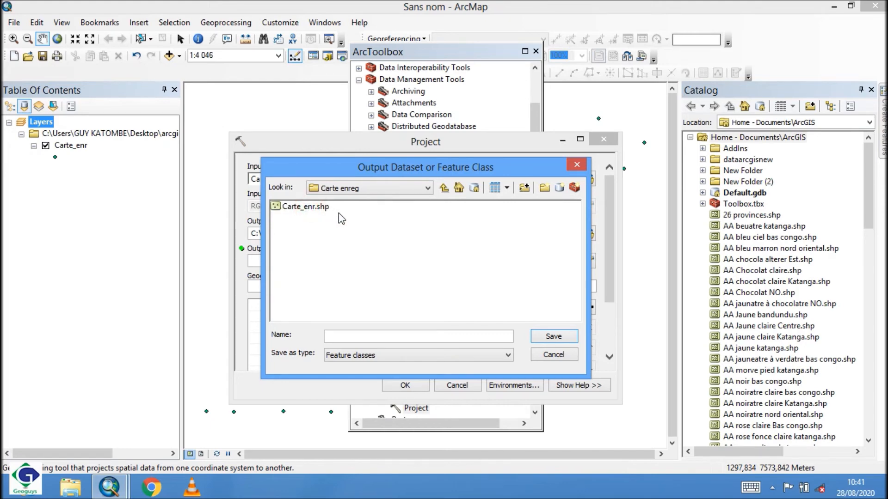
Create a new folder named Projected map inside Carte enreg.
{"action": "left_click", "coordinate": [545, 187]}
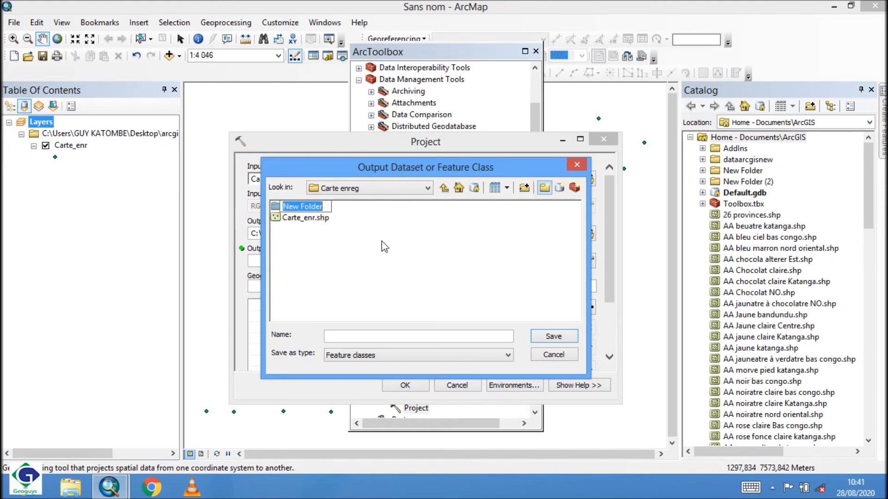
{"action": "key", "text": "BackSpace"}
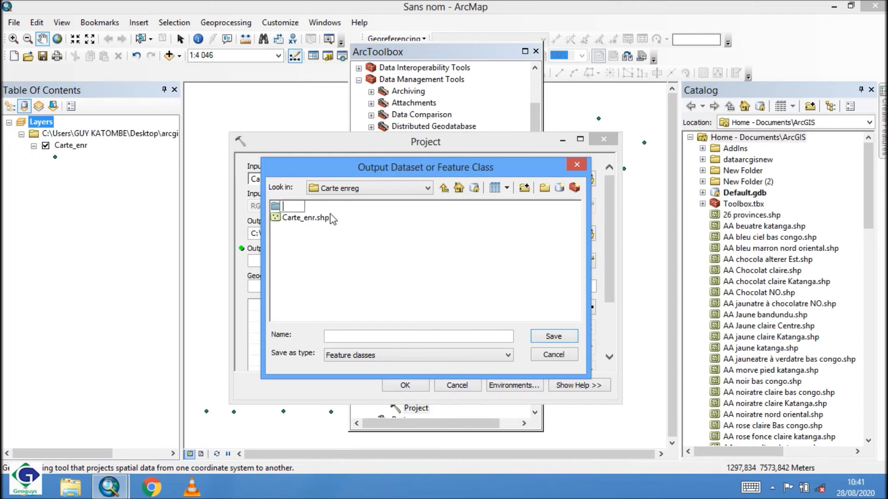
{"action": "type", "text": "Projected map"}
{"action": "left_click", "coordinate": [377, 243]}
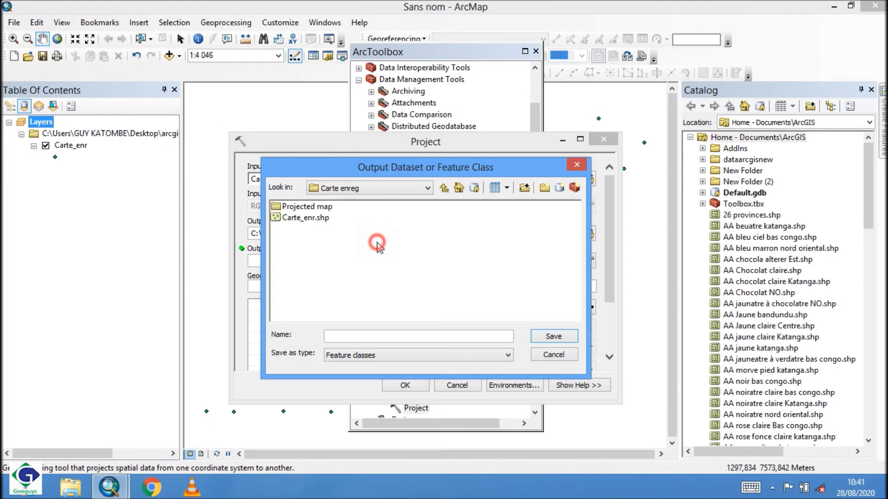
Name the Project tool's output dataset Carte proj inside the Projected map folder and try to run the tool.
{"action": "double_click", "coordinate": [319, 207]}
{"action": "left_click", "coordinate": [336, 339]}
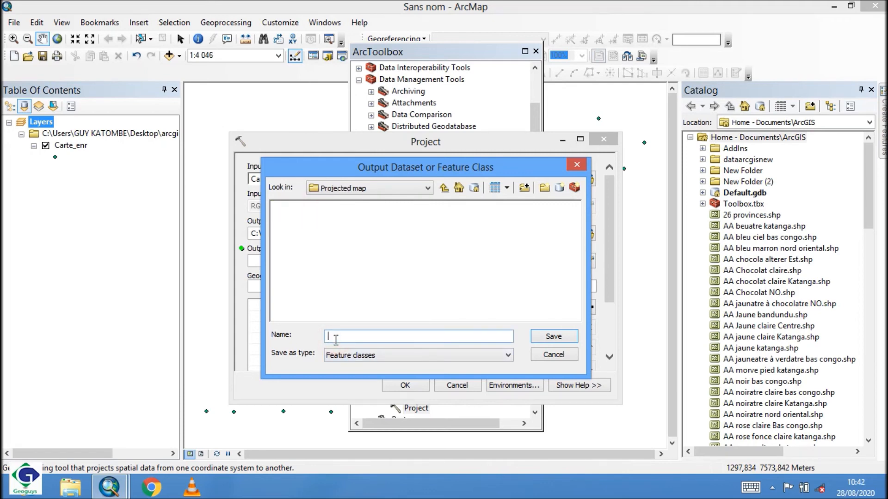
{"action": "type", "text": "Carte proj"}
{"action": "left_click", "coordinate": [562, 337]}
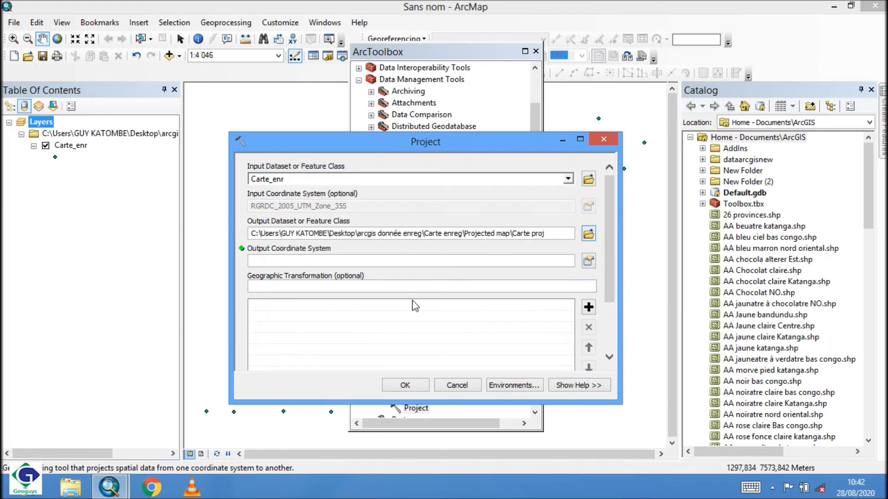
{"action": "left_click", "coordinate": [405, 386]}
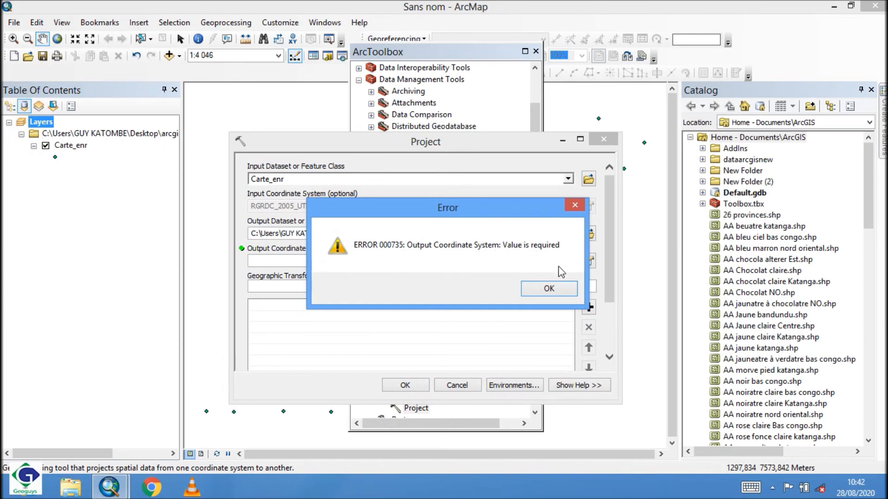
{"action": "left_click", "coordinate": [573, 204]}
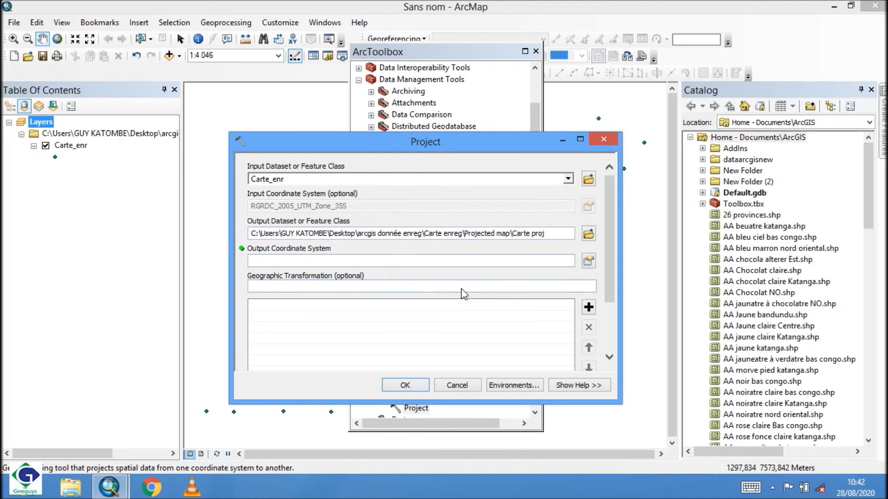
Set the output coordinate system to the projected UTM Africa system RGRDC 2005 UTM Zone 35S, run the projection and close ArcToolbox.
{"action": "left_click", "coordinate": [588, 262]}
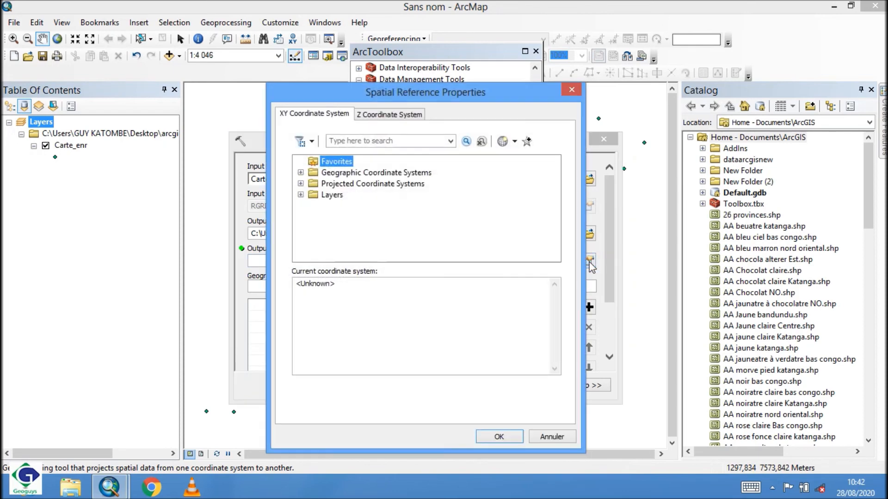
{"action": "left_click", "coordinate": [354, 185]}
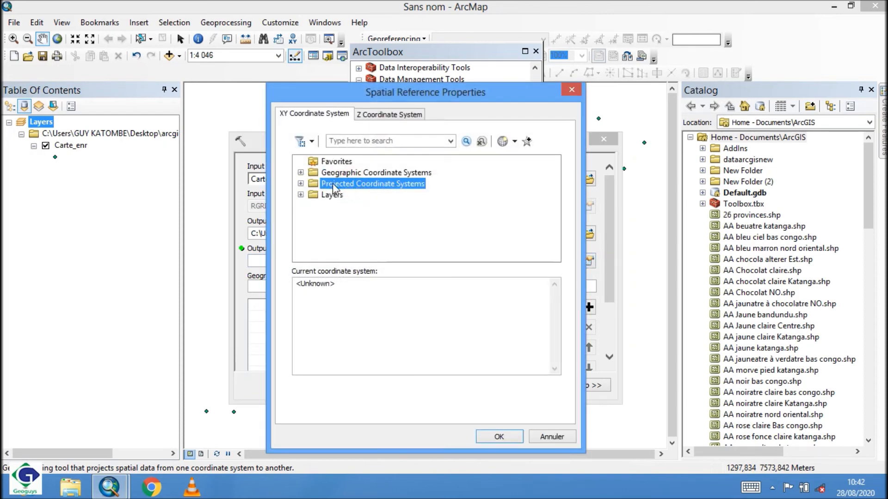
{"action": "left_click", "coordinate": [301, 184]}
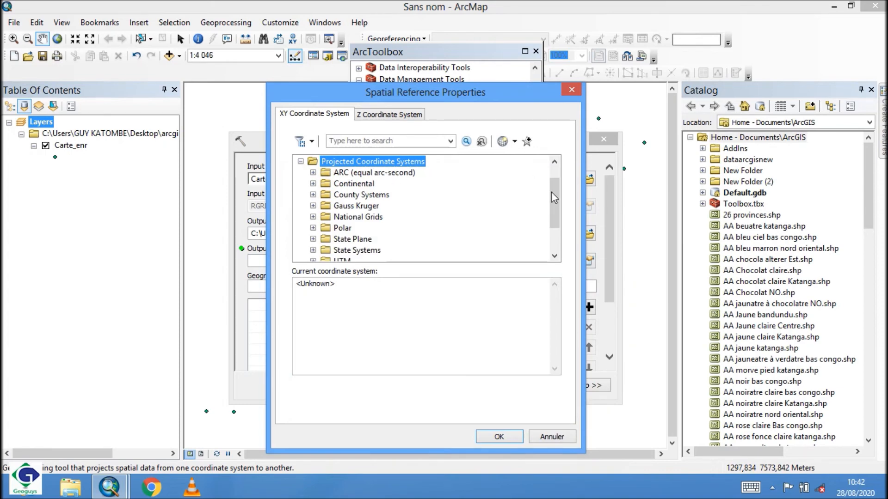
{"action": "left_click", "coordinate": [554, 236]}
{"action": "double_click", "coordinate": [343, 217]}
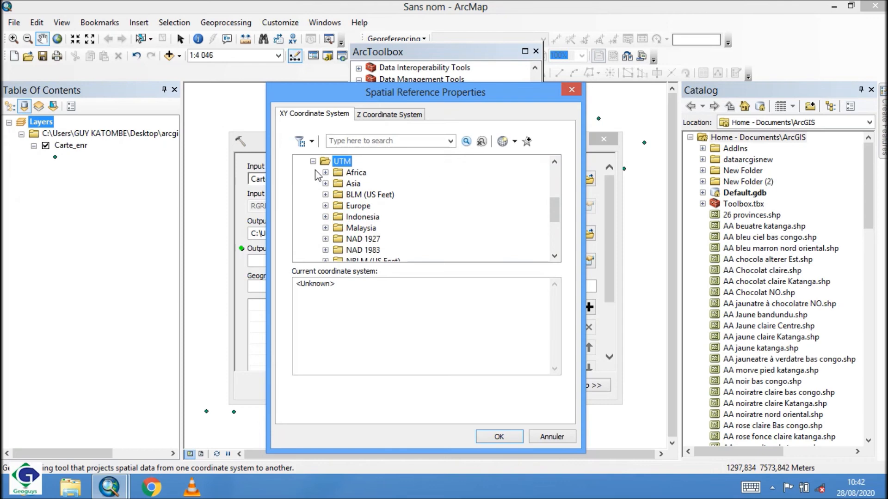
{"action": "double_click", "coordinate": [361, 173]}
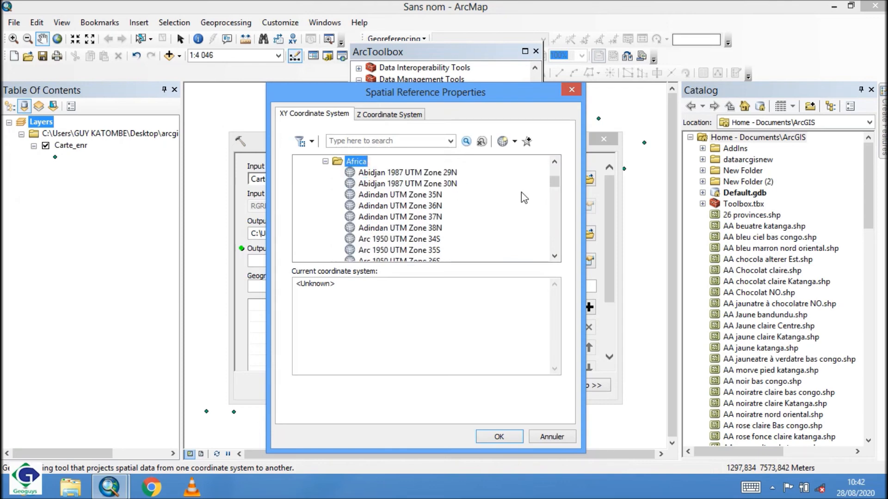
{"action": "left_click_drag", "start_coordinate": [553, 182], "coordinate": [559, 229]}
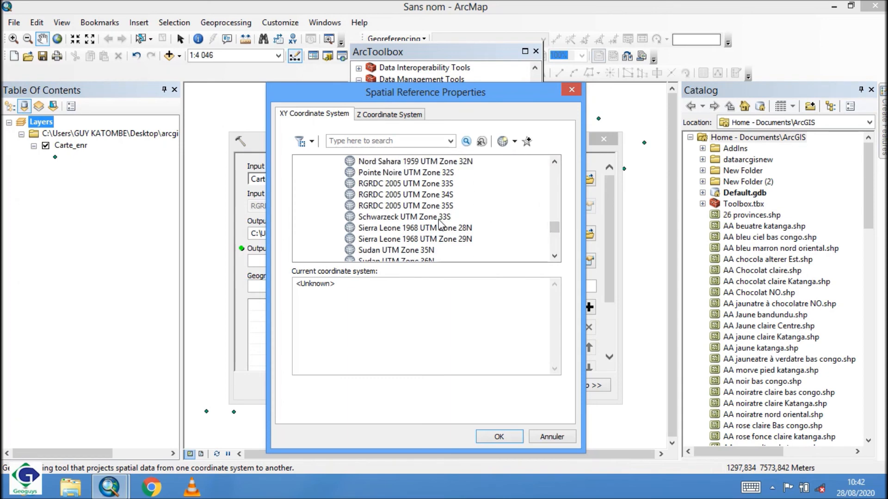
{"action": "left_click", "coordinate": [411, 205]}
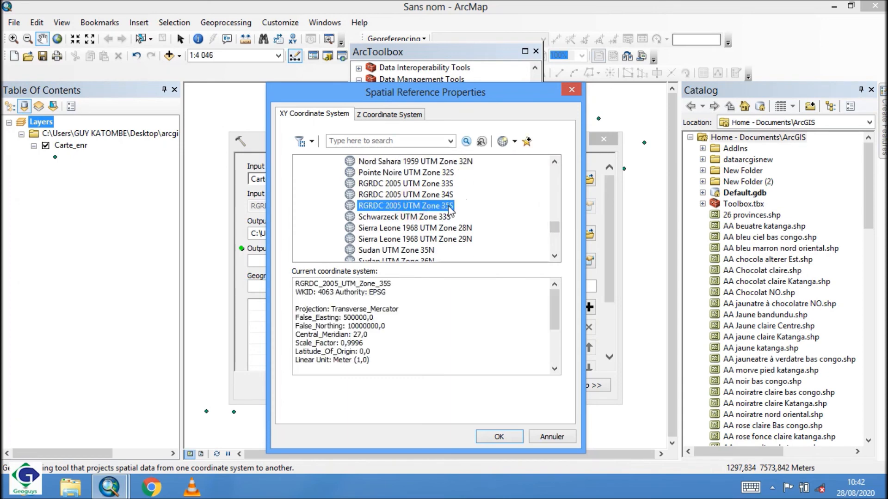
{"action": "left_click", "coordinate": [498, 436]}
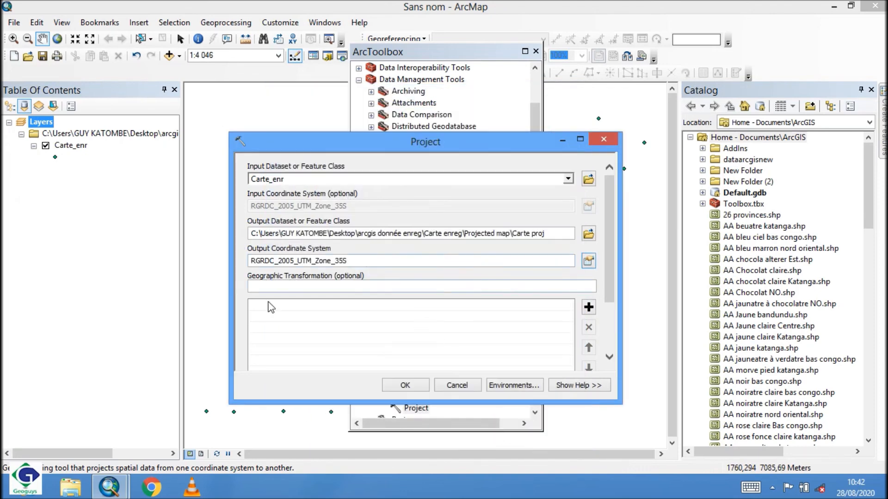
{"action": "left_click", "coordinate": [403, 387]}
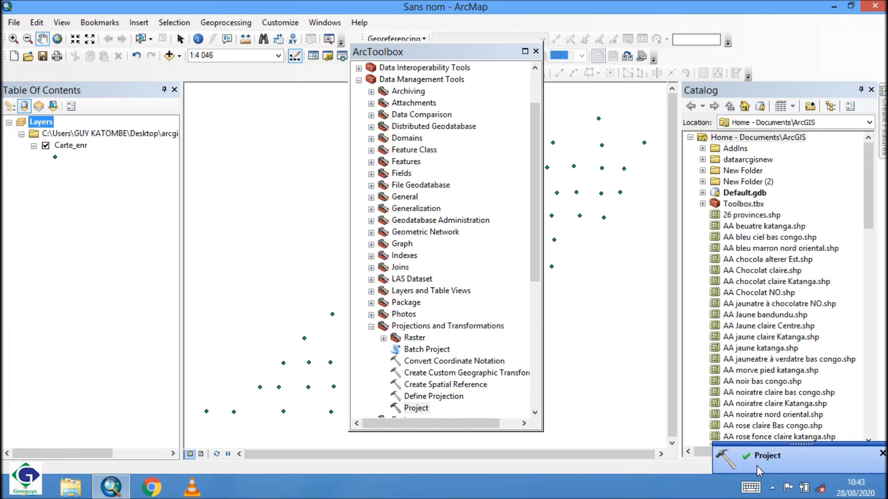
{"action": "left_click", "coordinate": [535, 51]}
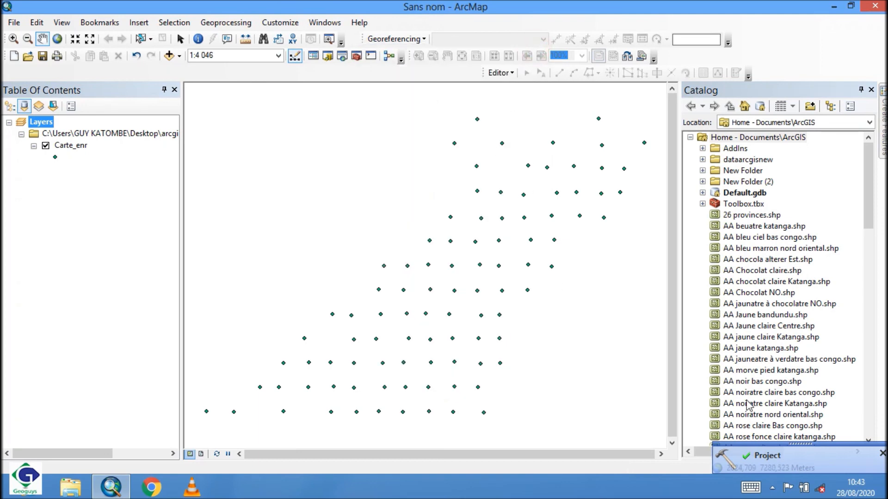
Close the untitled map without saving its changes and restart ArcMap with an empty map.
{"action": "left_click", "coordinate": [875, 7]}
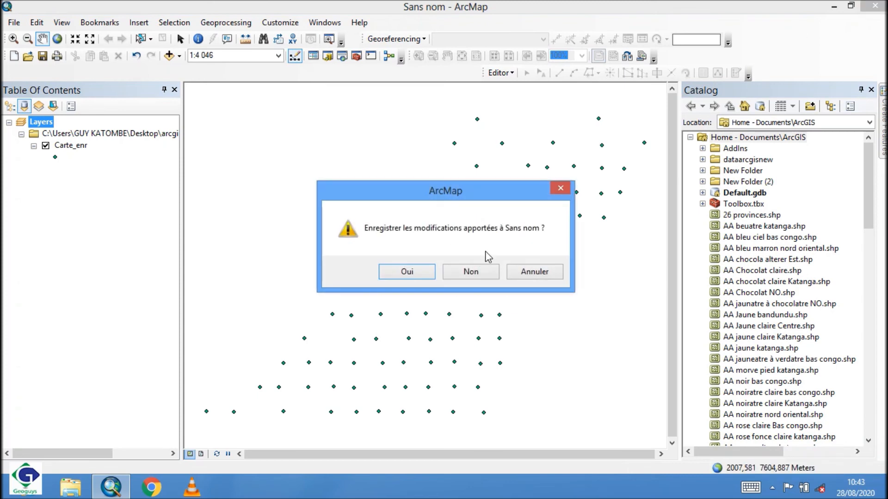
{"action": "left_click", "coordinate": [480, 272]}
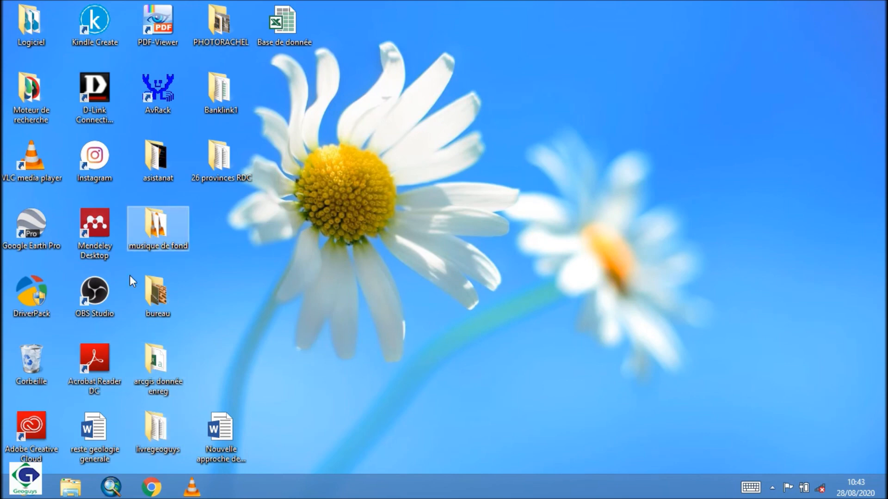
{"action": "left_click", "coordinate": [112, 490]}
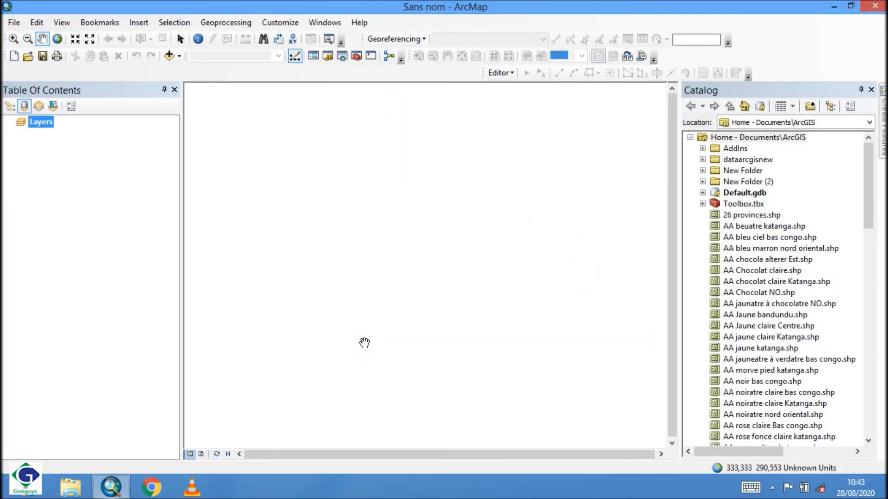
Add Carte proj.shp from the Projected map folder inside Carte enreg to the empty map.
{"action": "left_click", "coordinate": [167, 55]}
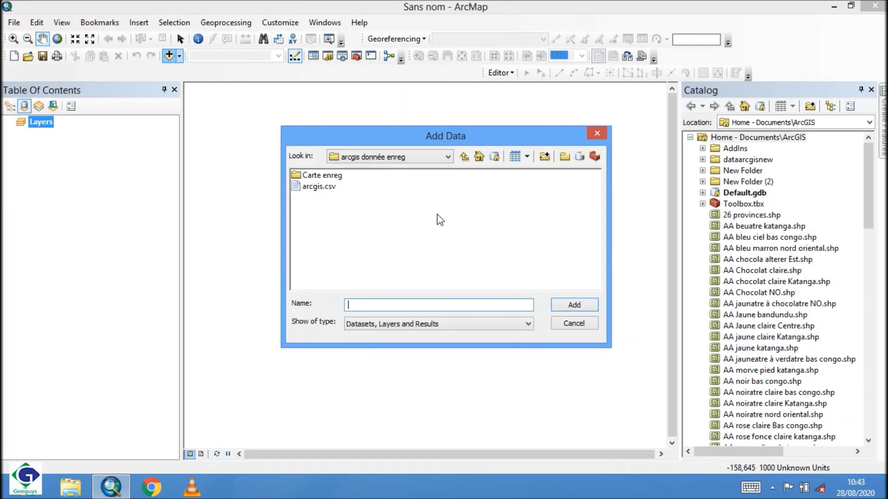
{"action": "double_click", "coordinate": [329, 176]}
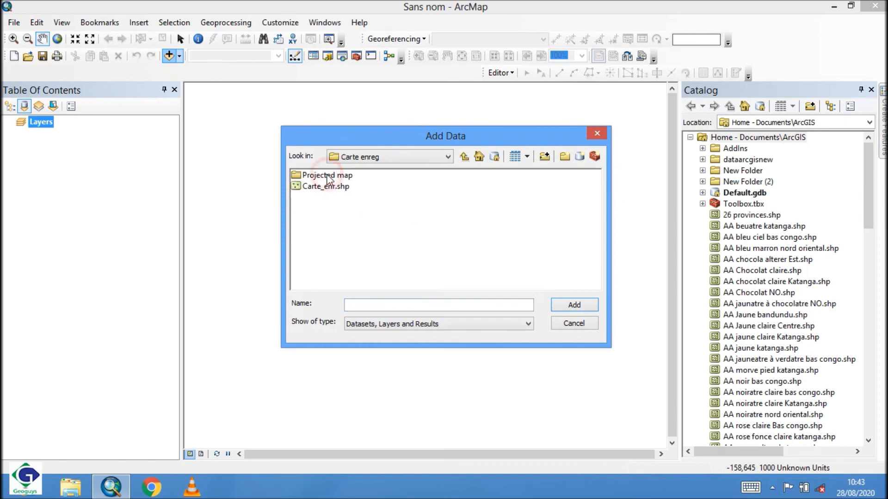
{"action": "double_click", "coordinate": [332, 177]}
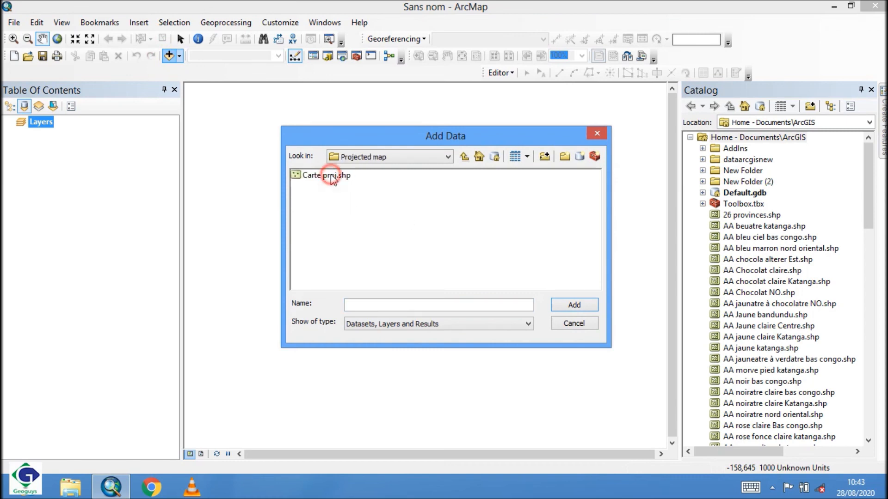
{"action": "left_click", "coordinate": [344, 181]}
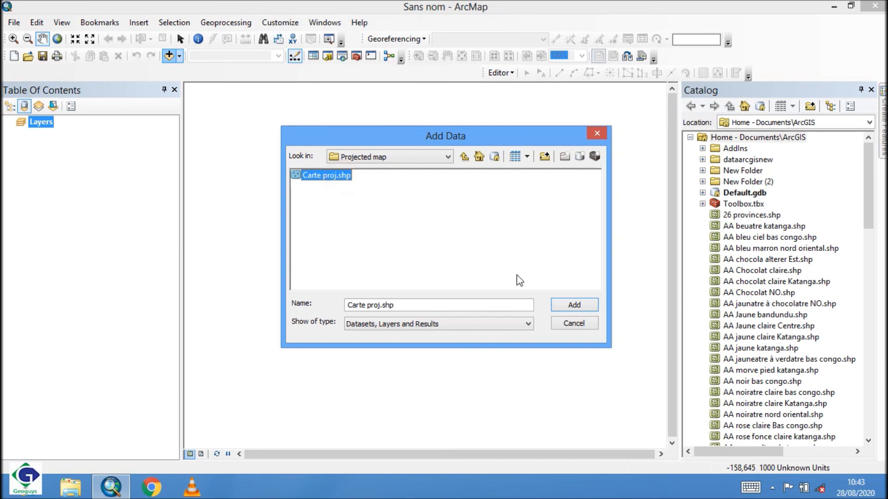
{"action": "left_click", "coordinate": [574, 305]}
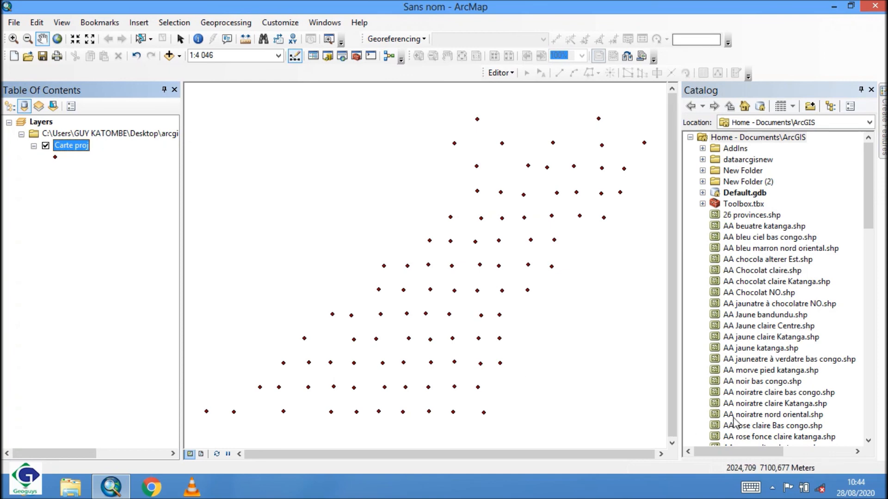
{"action": "left_click", "coordinate": [773, 488]}
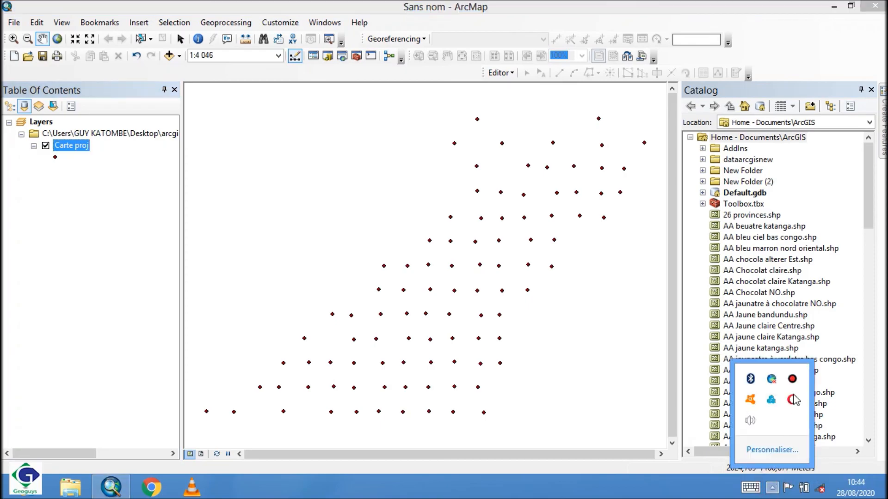